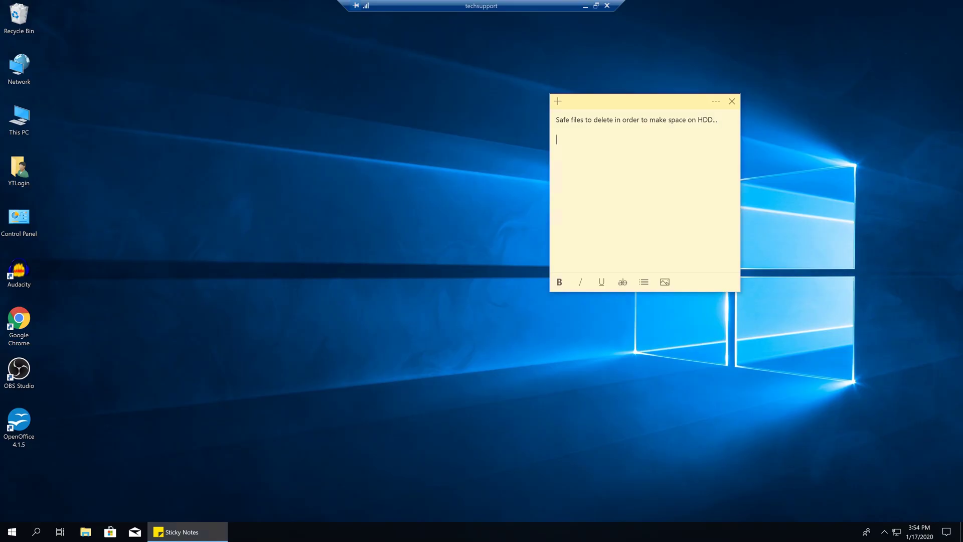
Paste the question about deleting the two AppData mobilesync backup folders and highlight its folder path.
text(hey man i got a question, can i delete appdata/apple compute/mobilesync/backup/-there are two folders, can i delete what it is inside of them ? cose it's like 24gigs+)
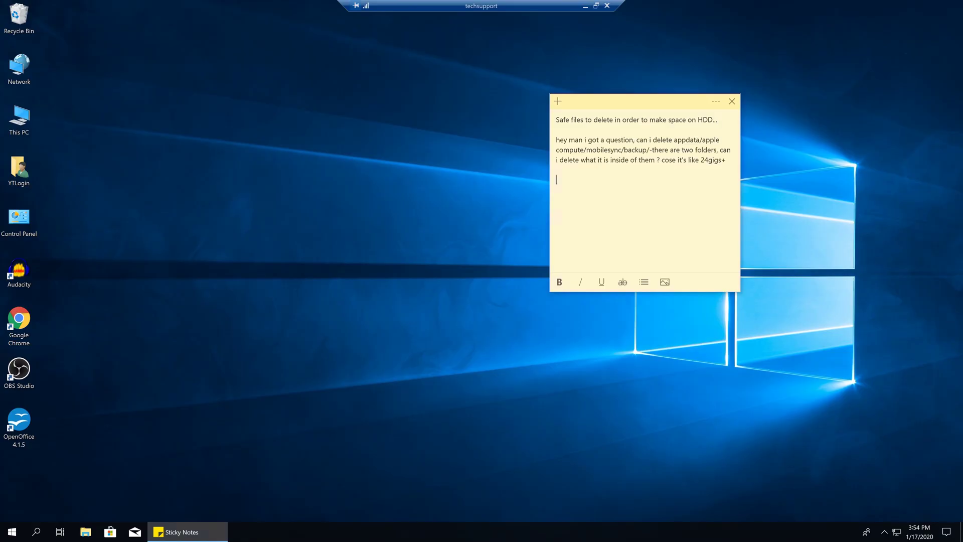
drag(556, 139, 709, 139)
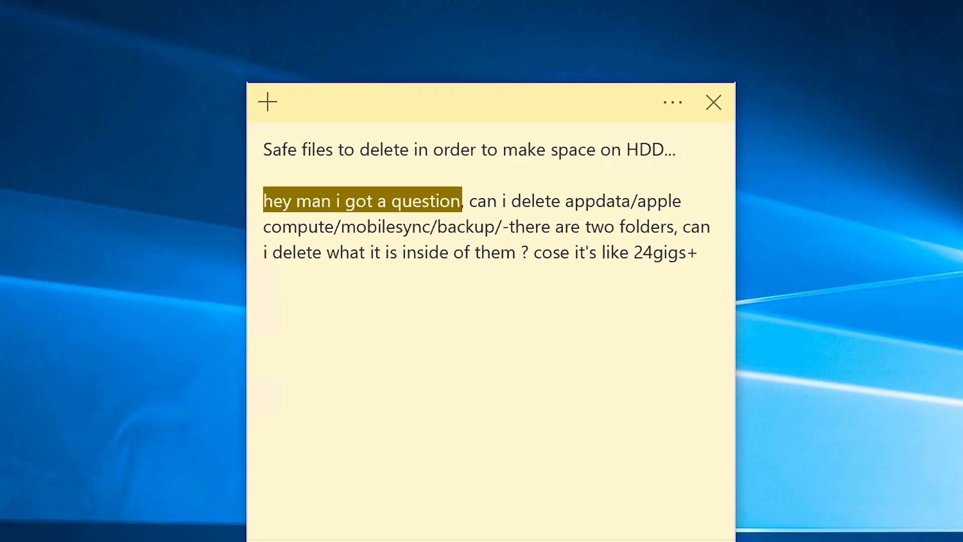
drag(659, 201, 503, 227)
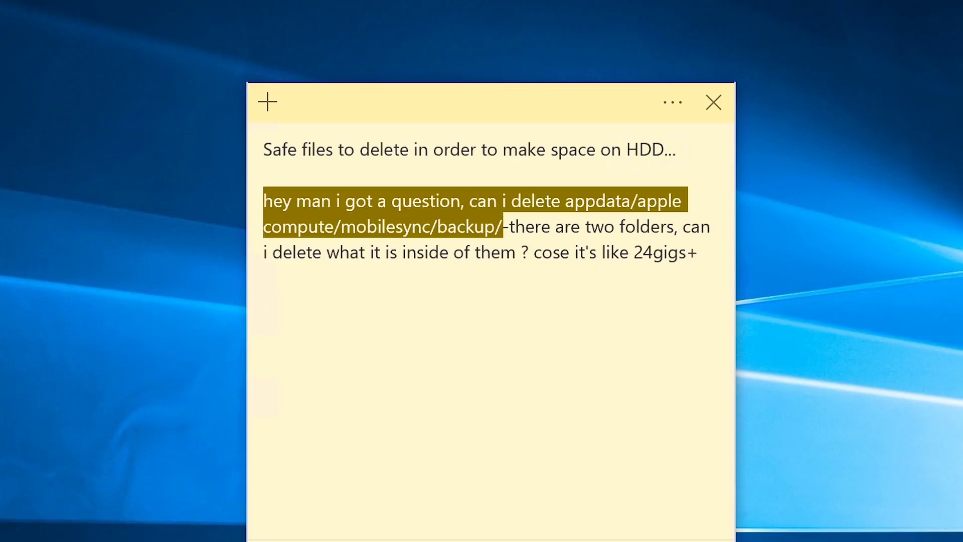
click(516, 227)
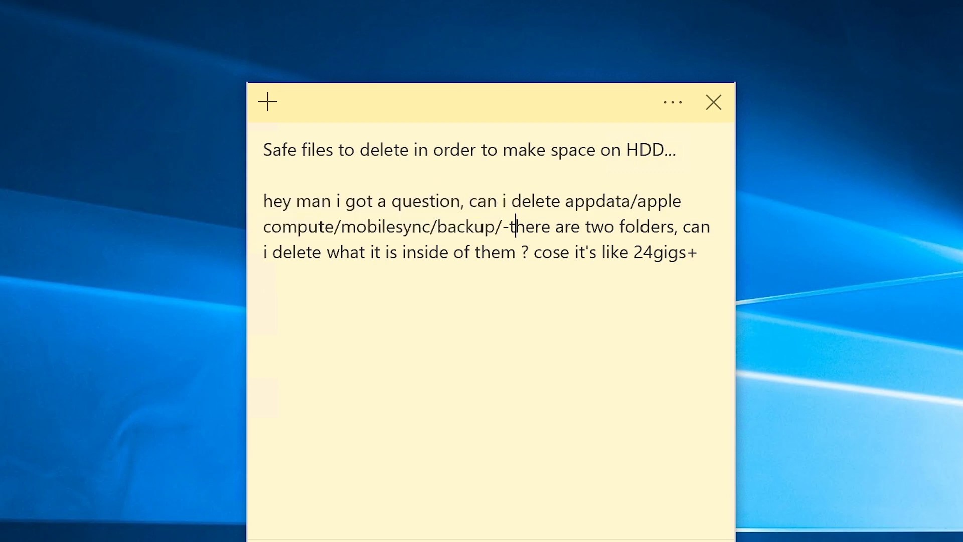
drag(615, 226, 705, 253)
Review the note's 24-gig size mention, then open This PC from the desktop.
click(542, 252)
click(644, 253)
click(603, 253)
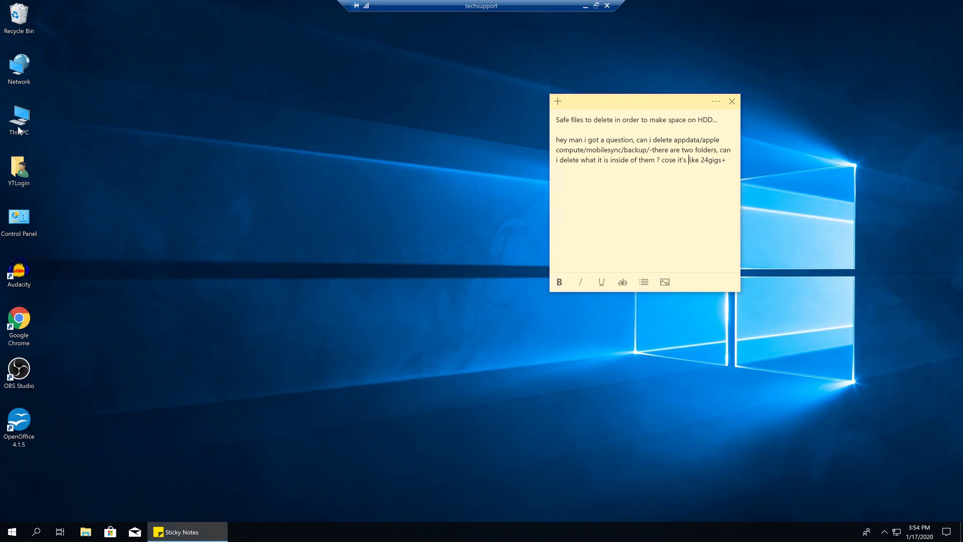
double_click(20, 123)
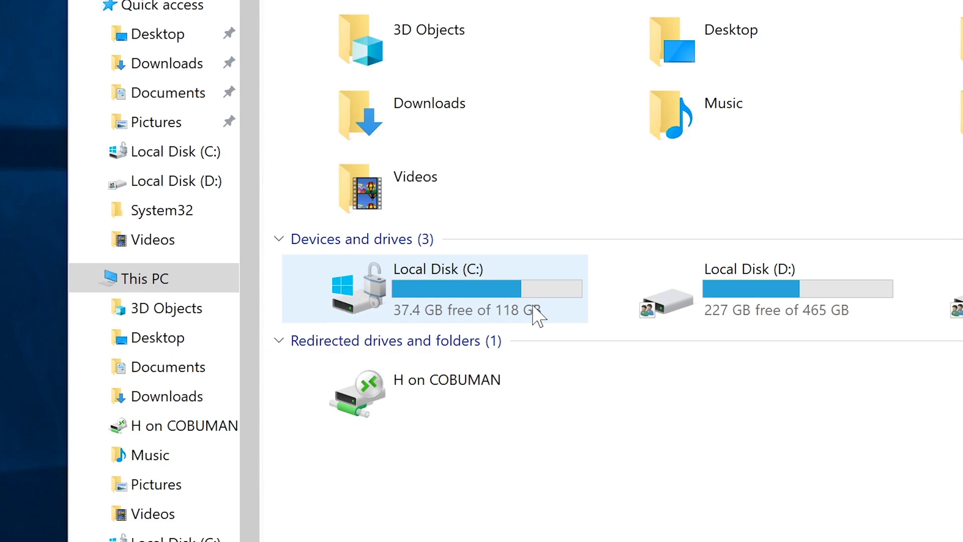
Check that Local Disk (C:) has 37.4 GB free of 118 GB, then minimize This PC.
click(420, 337)
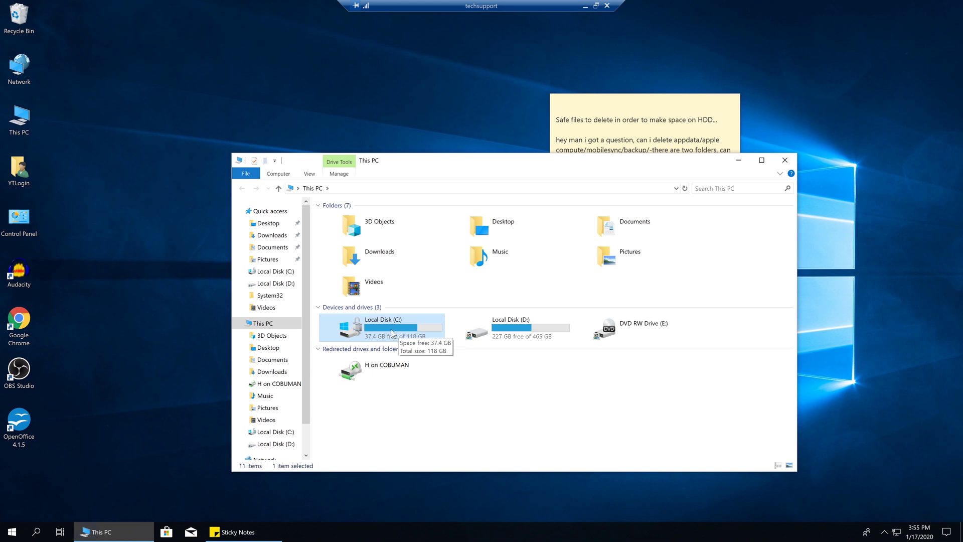
click(738, 160)
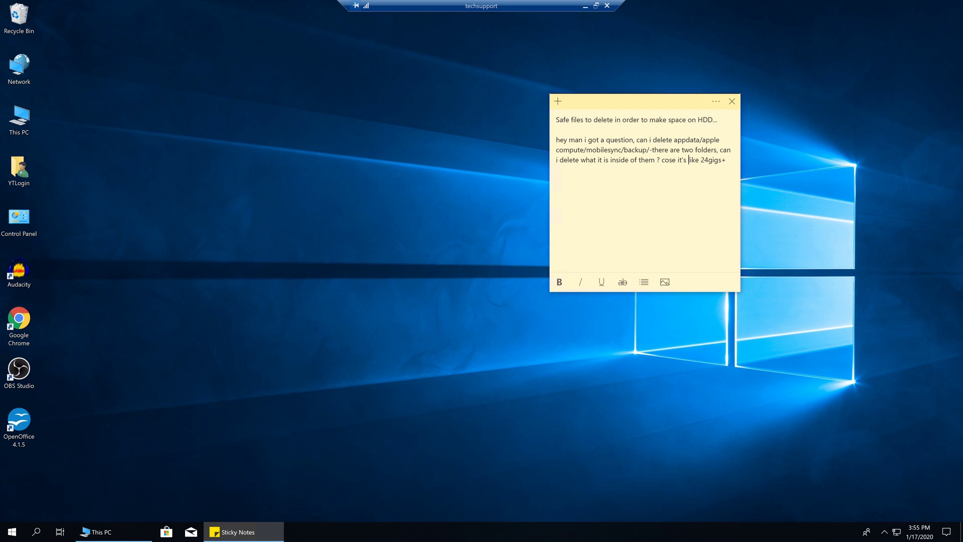
Highlight the AppData folder path and the end of the question to reread the note.
drag(677, 140, 716, 139)
key(Left)
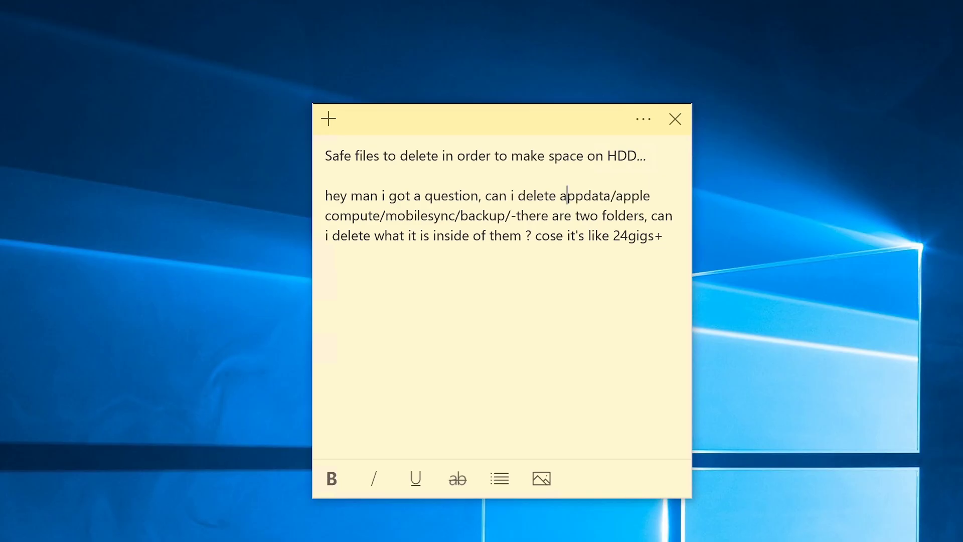
drag(560, 196, 496, 216)
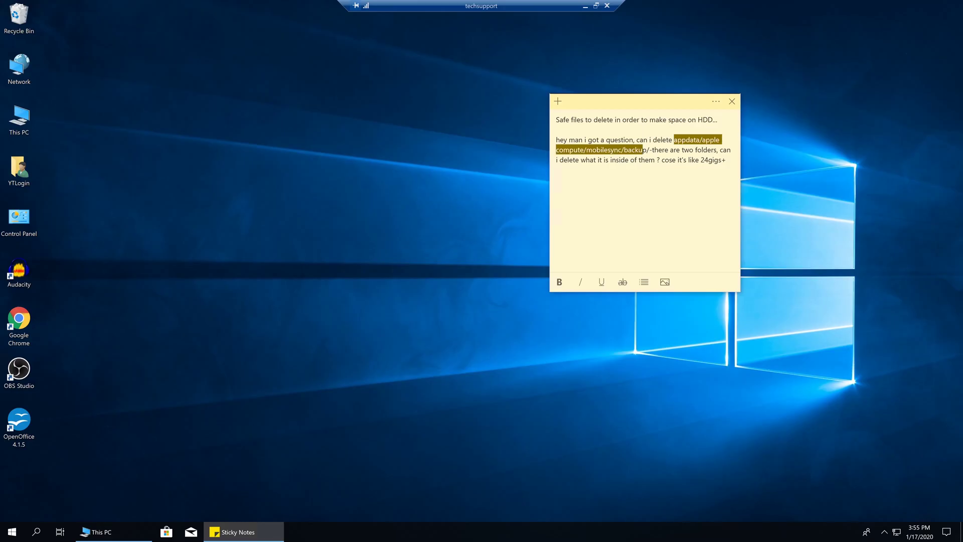
drag(642, 150, 728, 162)
click(726, 159)
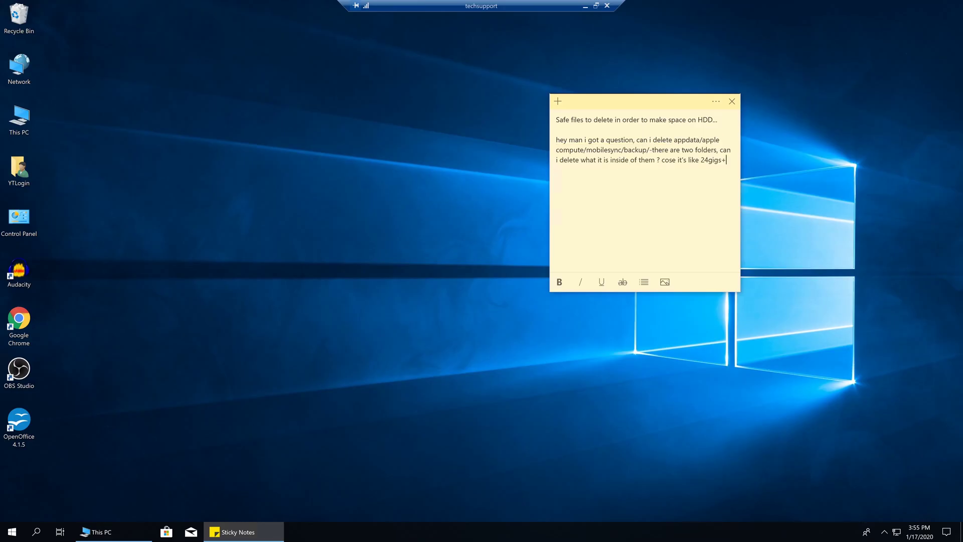
Highlight the 24gigs+ size mention, then restore the This PC window from the taskbar.
double_click(727, 159)
click(704, 159)
drag(699, 159, 728, 159)
click(556, 170)
click(125, 531)
drag(667, 82, 665, 23)
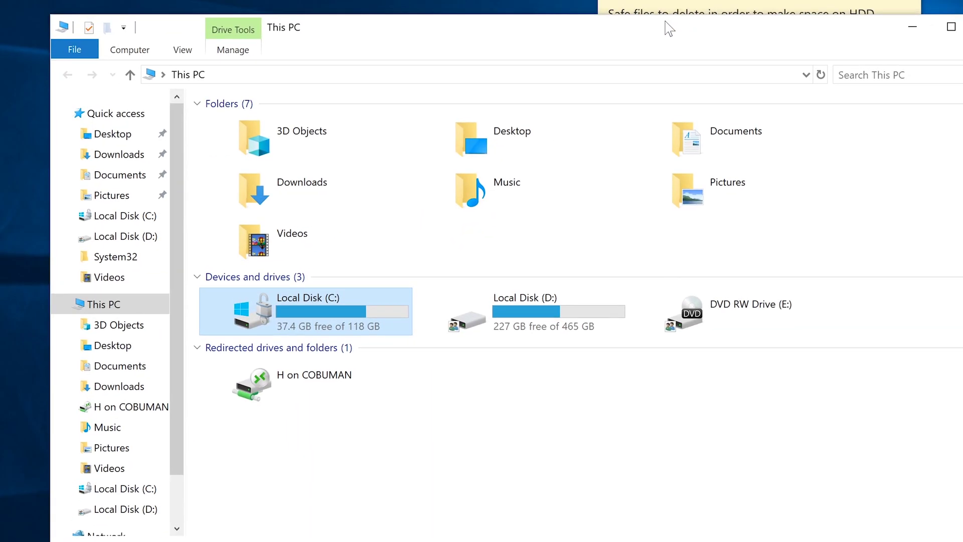
mouse_move(314, 314)
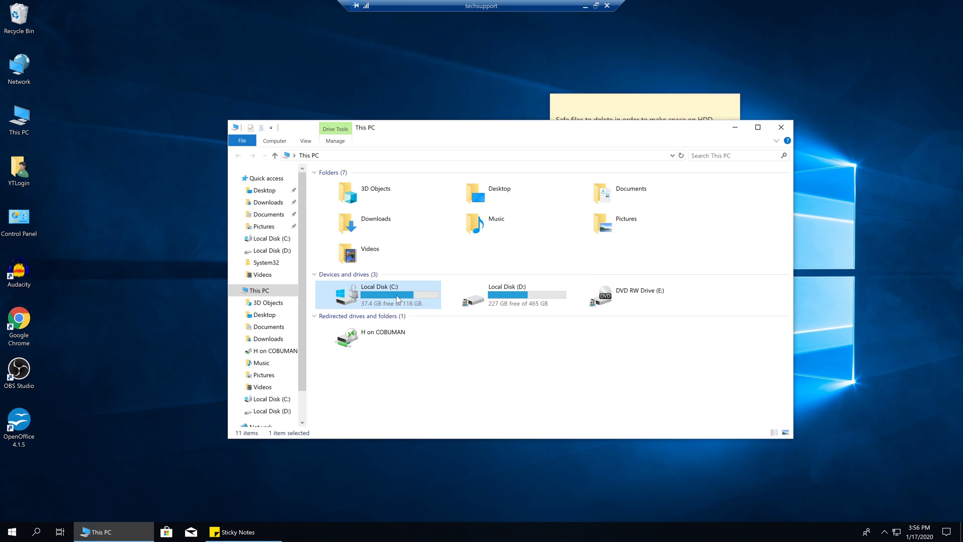
Open Local Disk (C:), move the sticky note to the top right, and select Users.
double_click(398, 300)
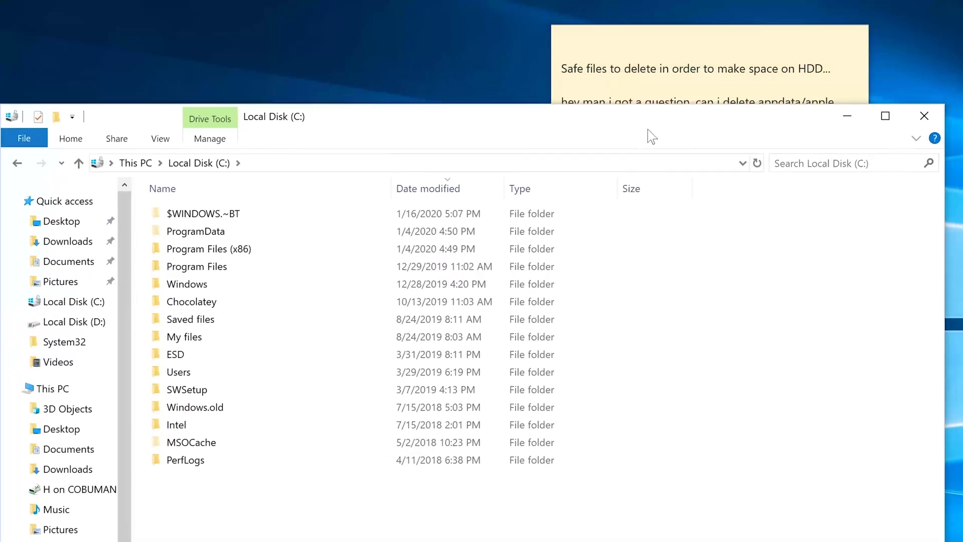
click(739, 35)
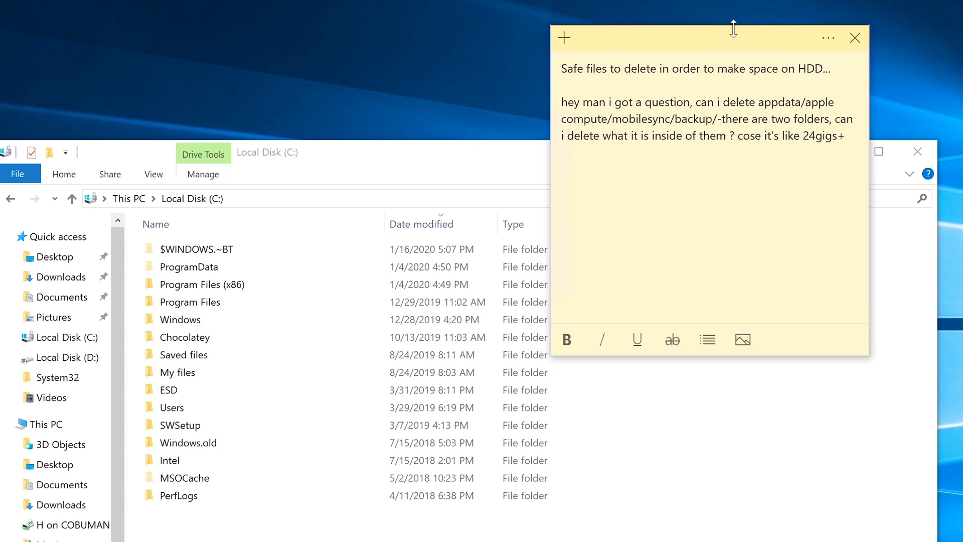
drag(733, 25, 766, 0)
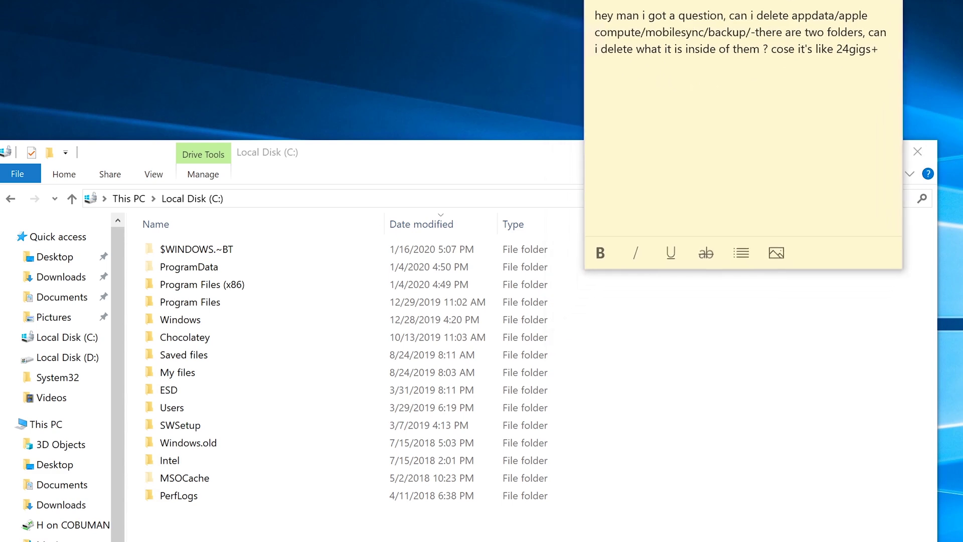
click(469, 153)
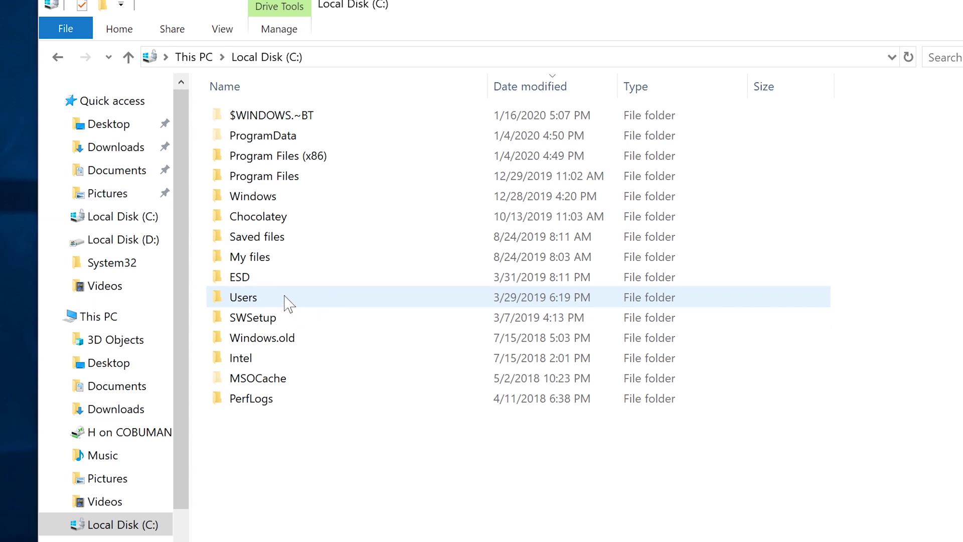
mouse_move(289, 303)
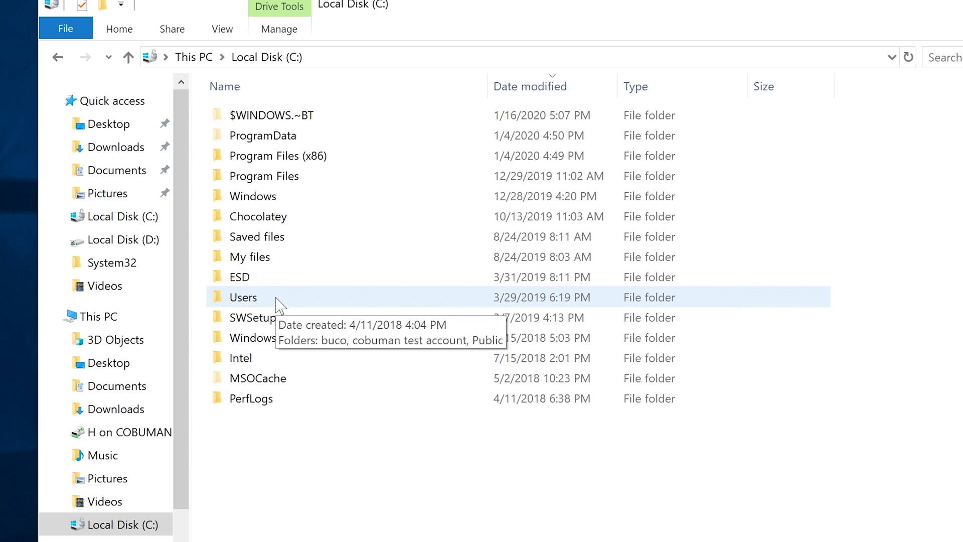
click(275, 300)
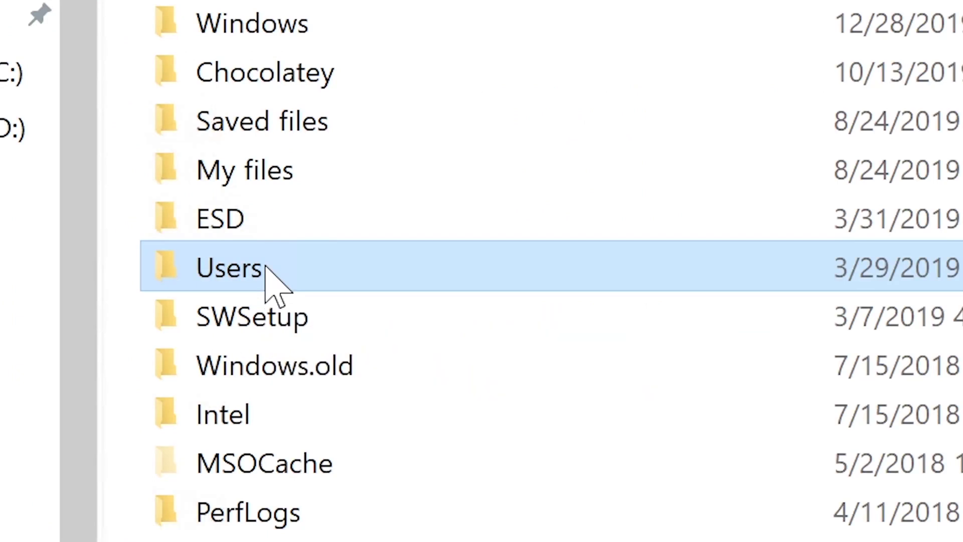
Open C:\Users and enter the 43.5 GB user profile folder.
double_click(288, 268)
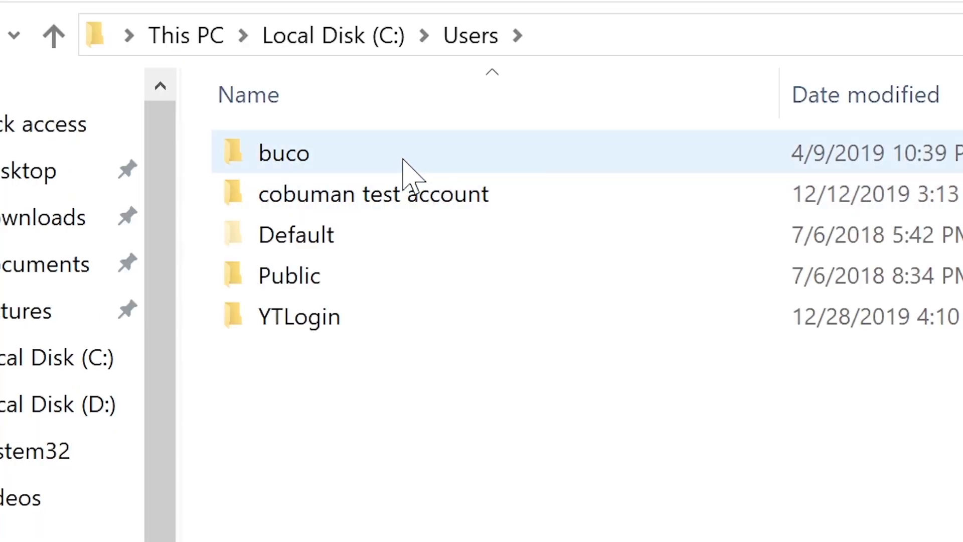
mouse_move(403, 159)
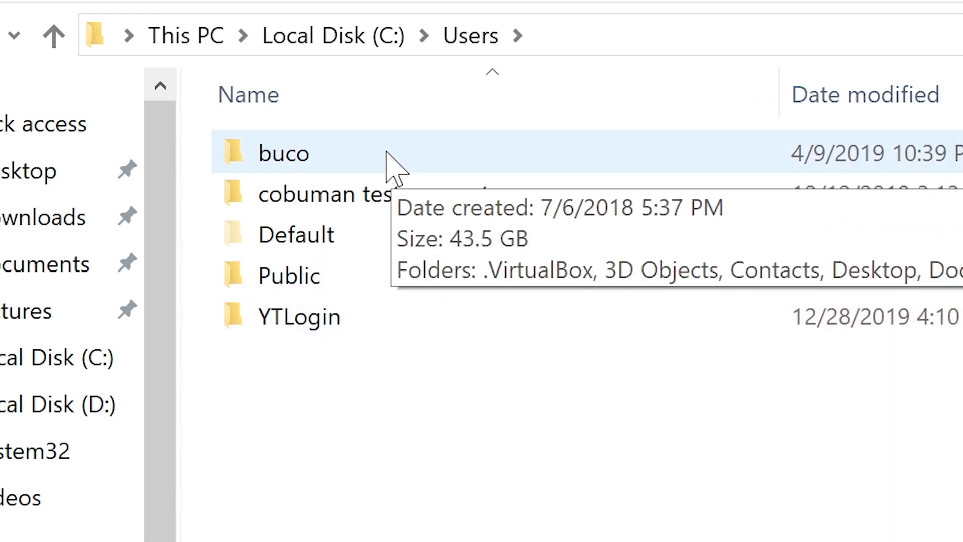
double_click(306, 155)
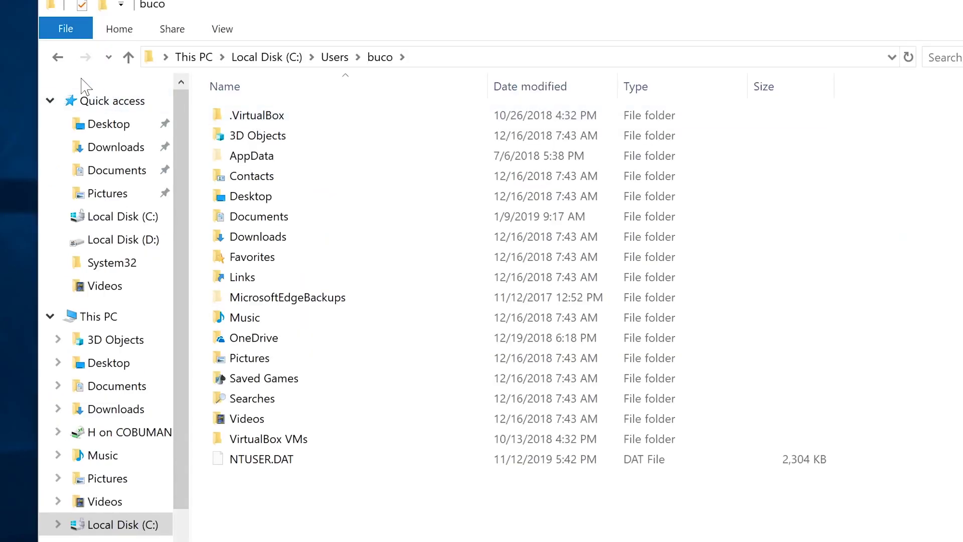
click(58, 57)
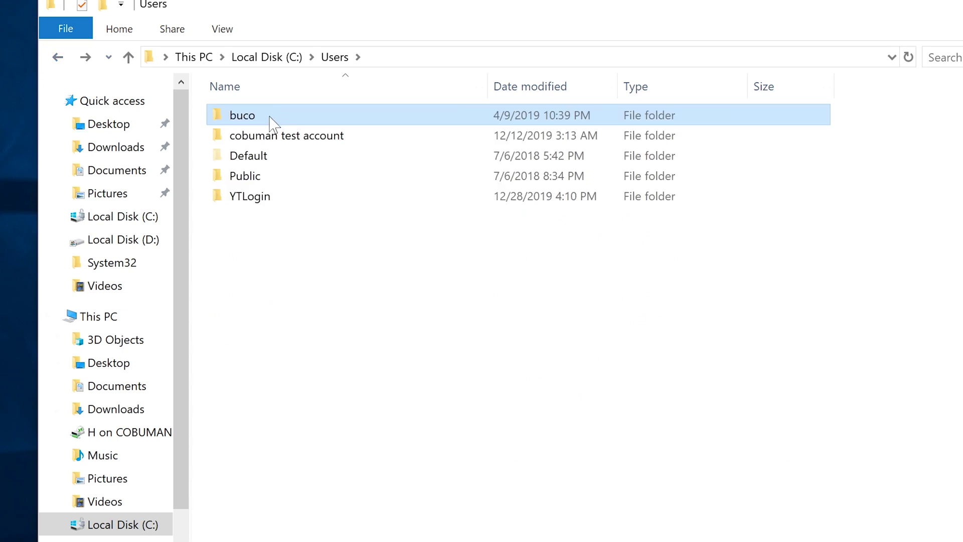
mouse_move(270, 123)
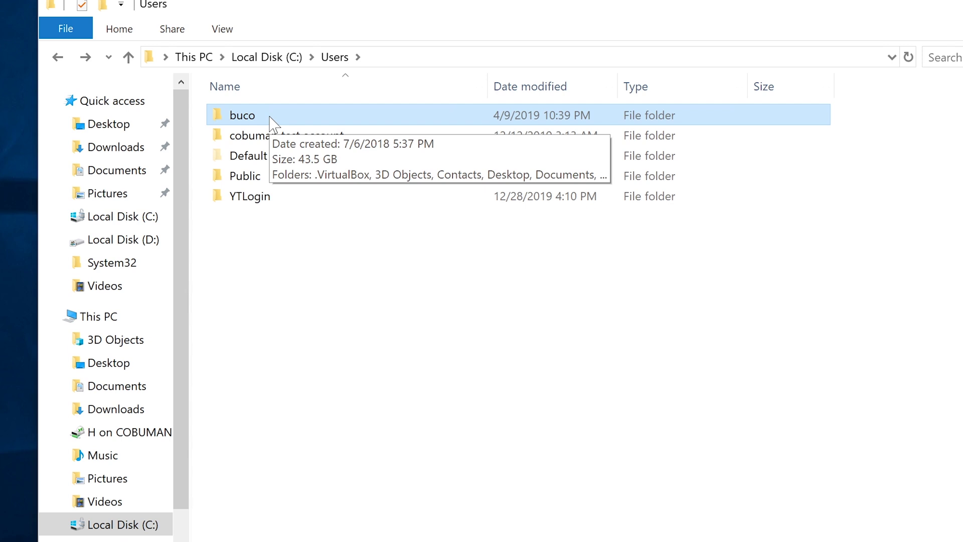
double_click(269, 117)
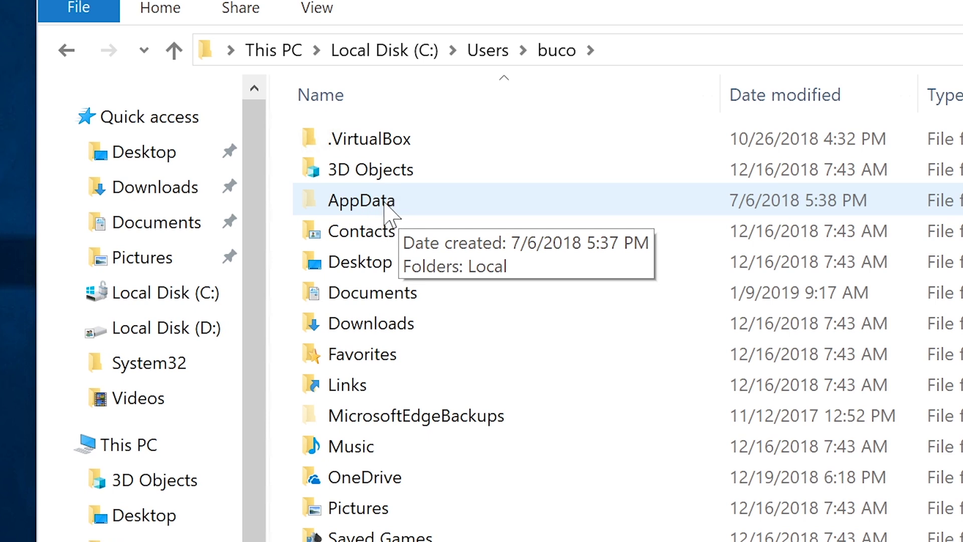
Select AppData in the profile, highlight the note's two-folder mention, then open AppData.
click(385, 204)
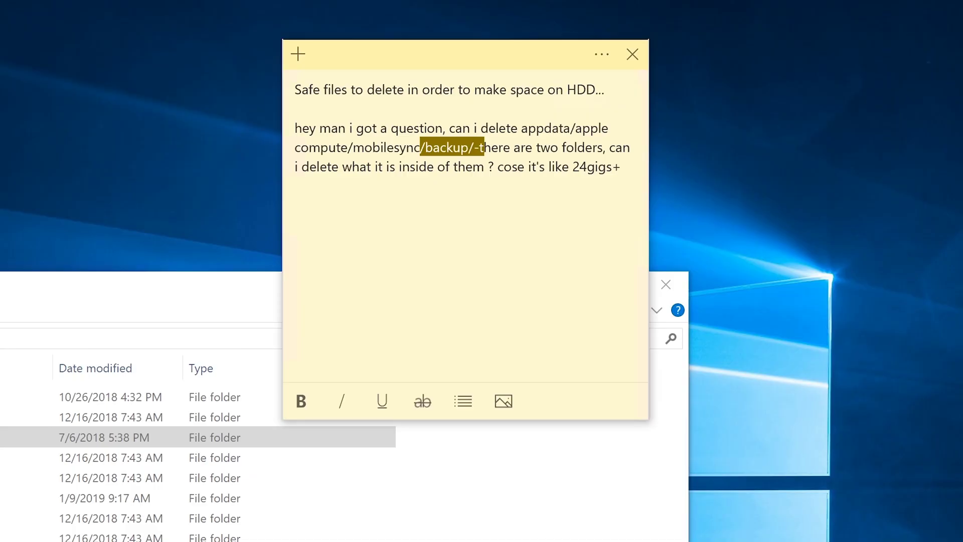
click(521, 147)
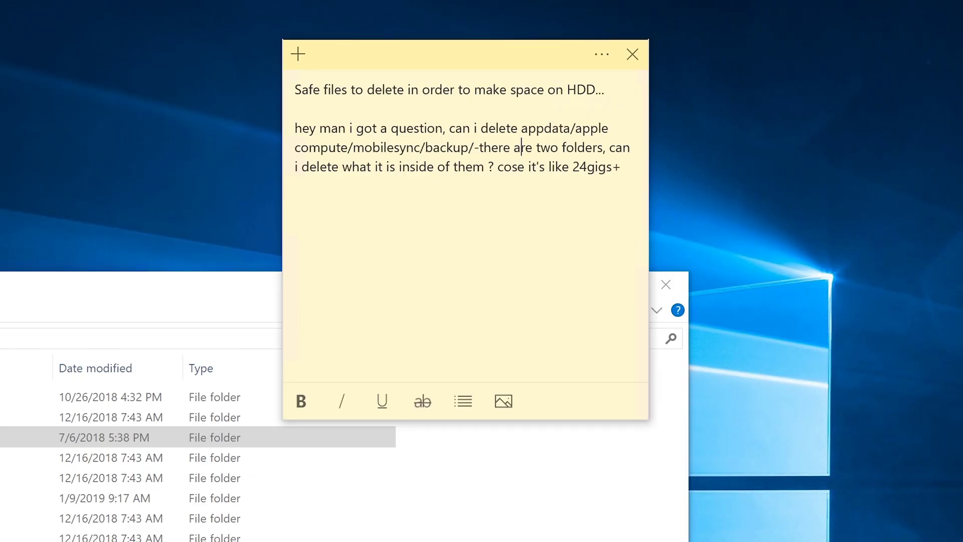
drag(540, 147, 613, 166)
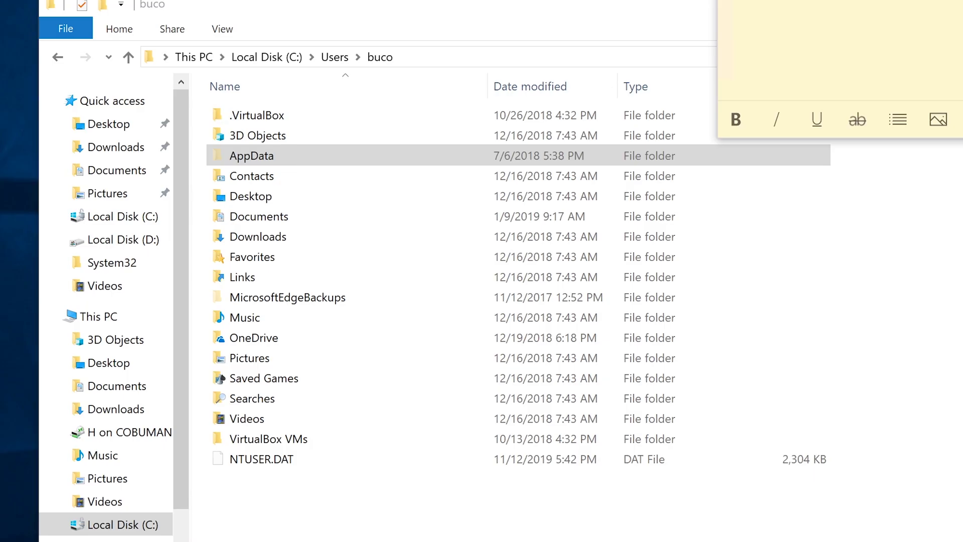
click(398, 17)
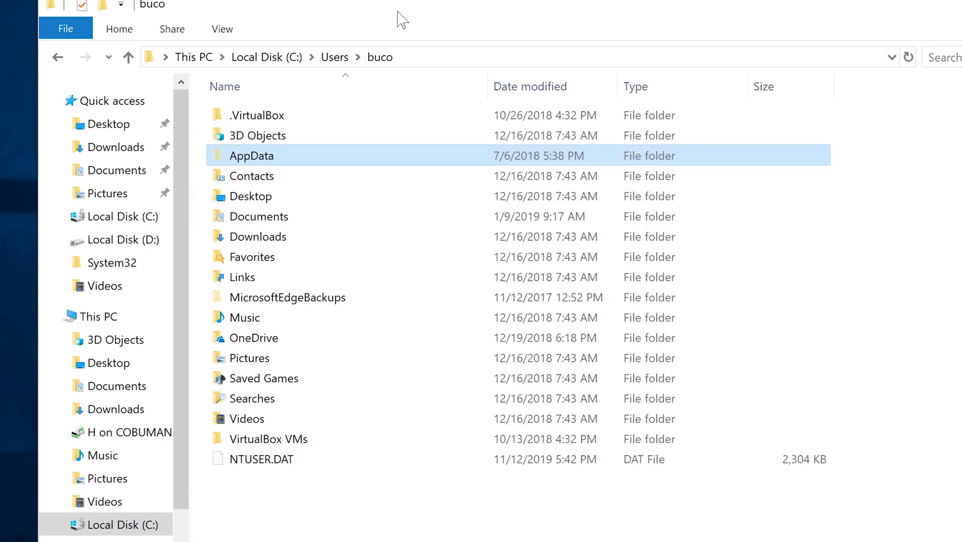
double_click(262, 163)
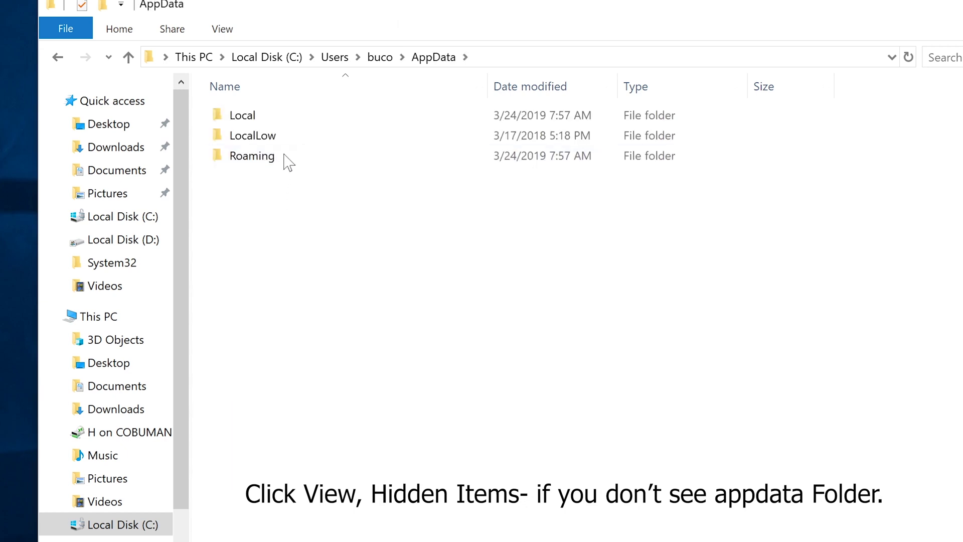
Go into AppData's Local subfolder.
mouse_move(316, 120)
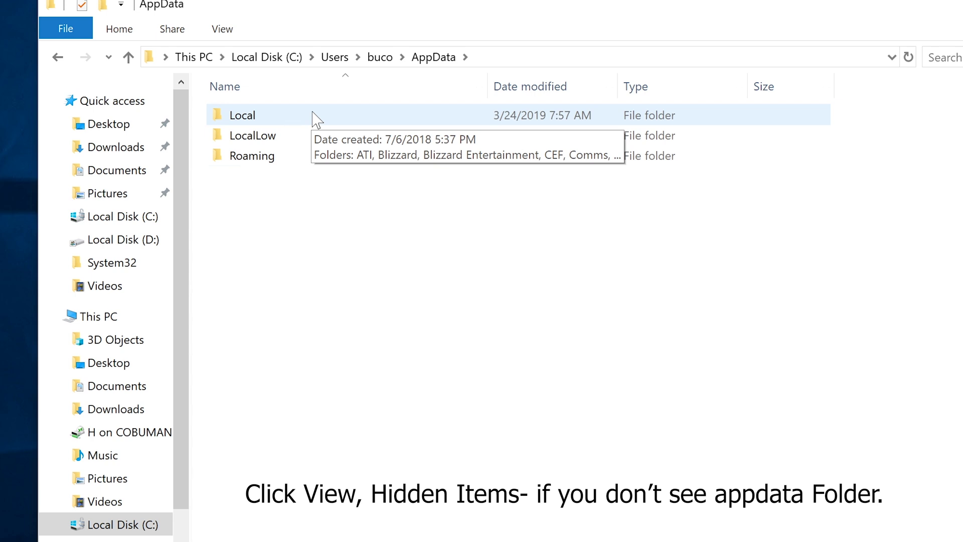
double_click(315, 118)
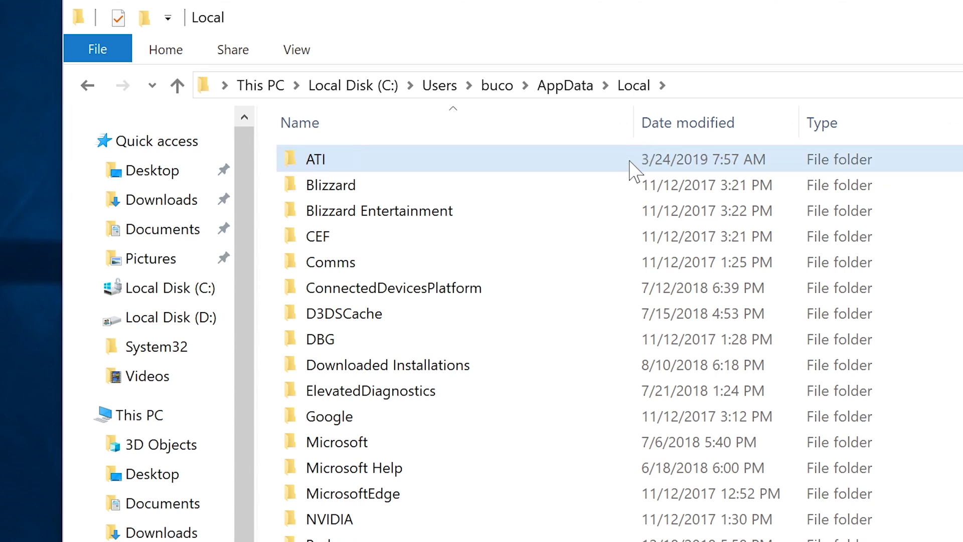
Box-select the ATI, Blizzard and Blizzard Entertainment folders and delete all three.
mouse_move(630, 161)
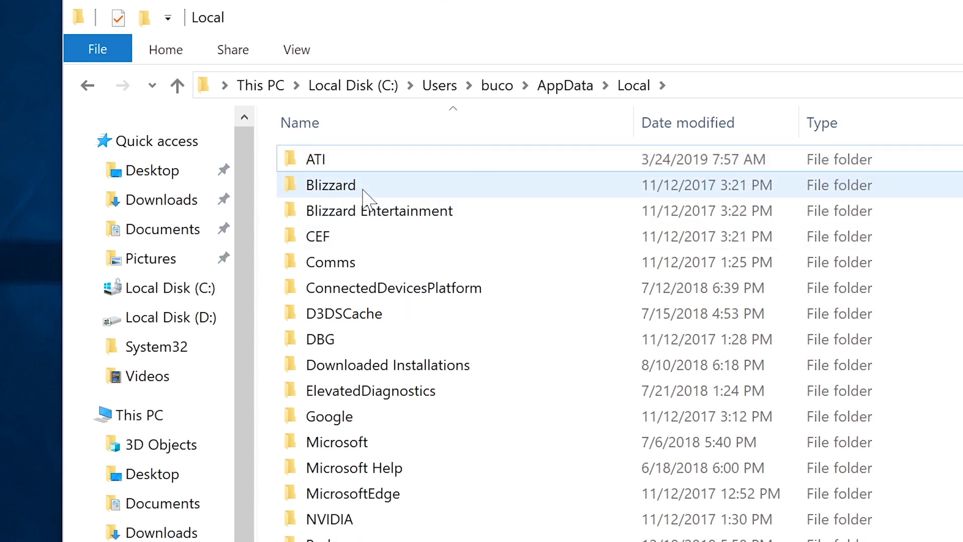
mouse_move(364, 193)
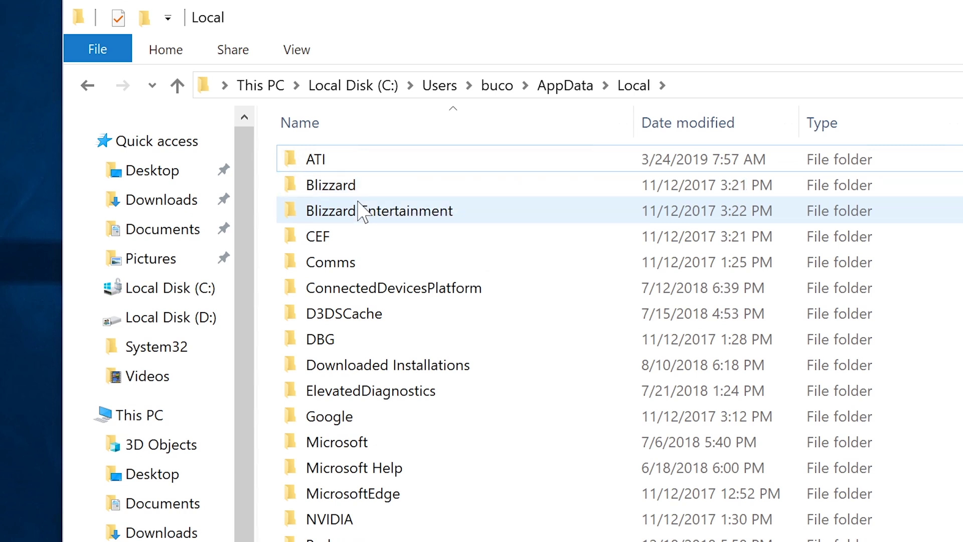
mouse_move(361, 209)
click(361, 210)
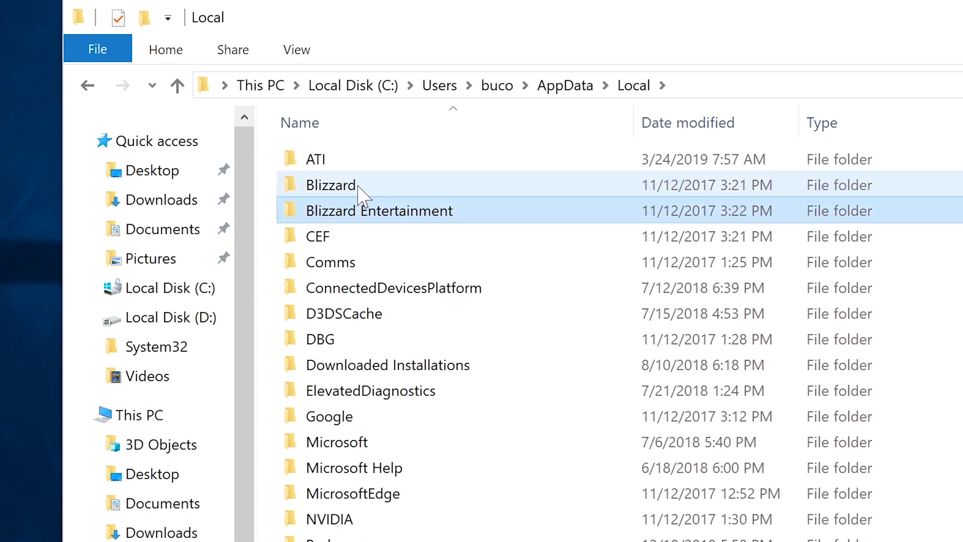
click(359, 188)
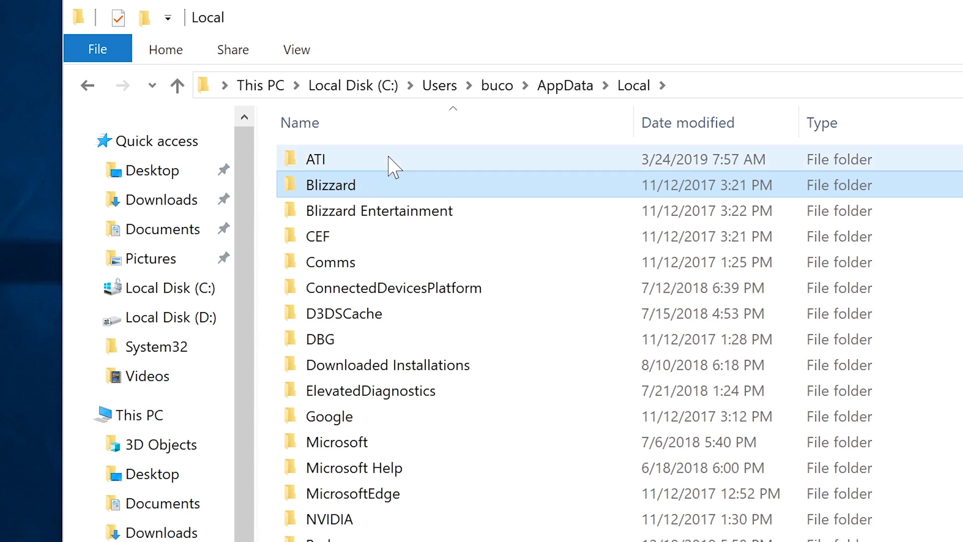
mouse_move(395, 167)
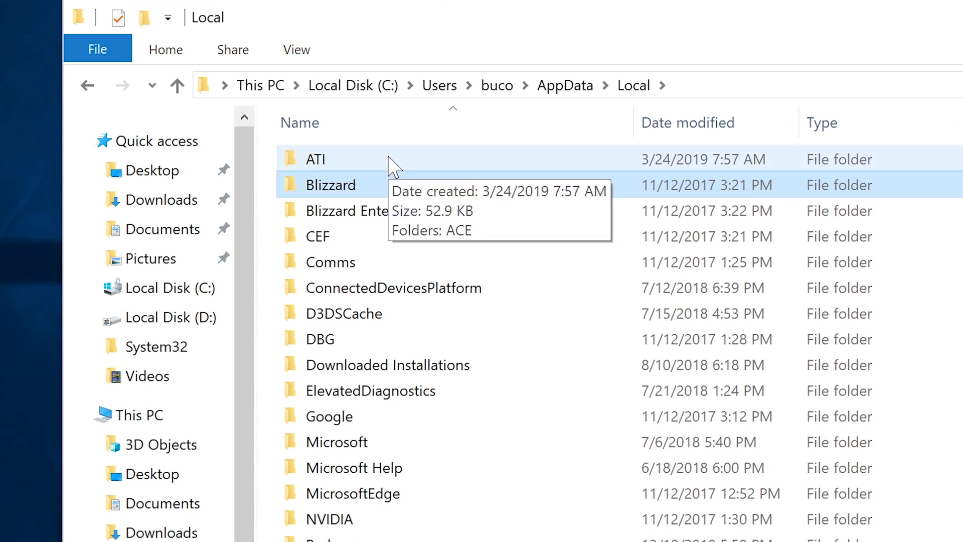
click(389, 158)
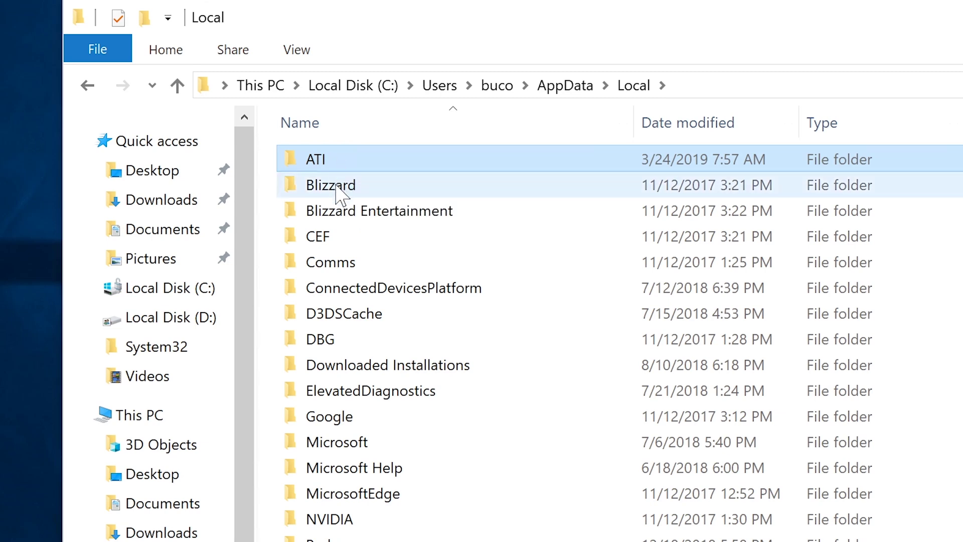
click(337, 190)
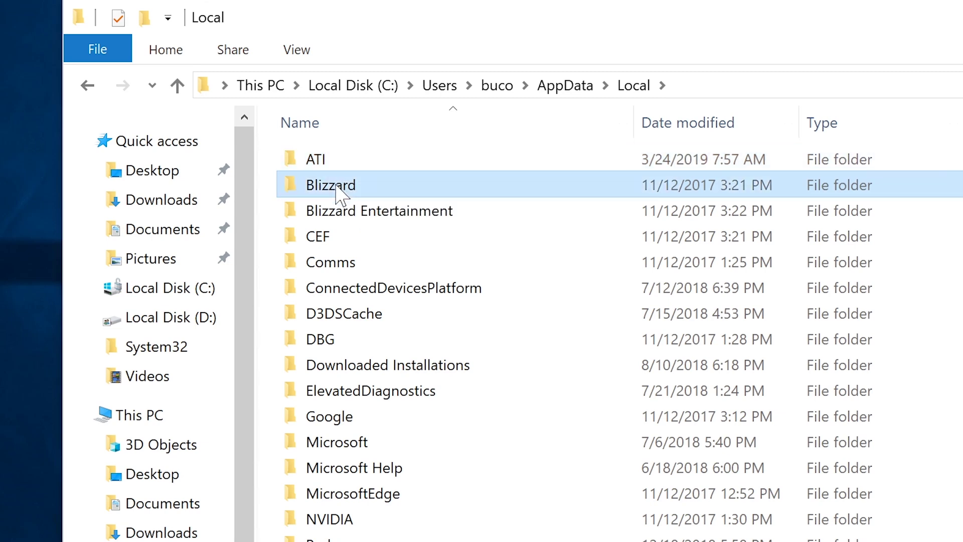
click(376, 225)
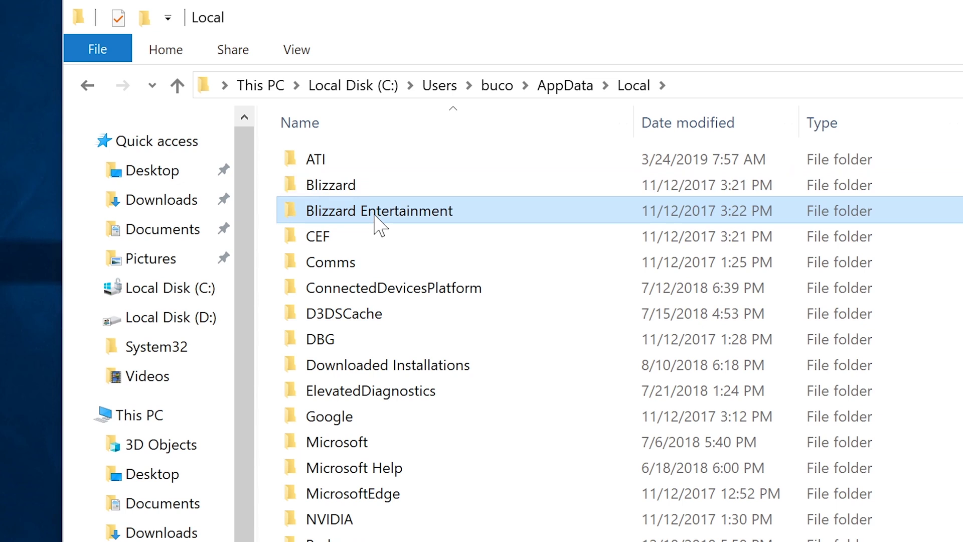
drag(953, 148, 554, 231)
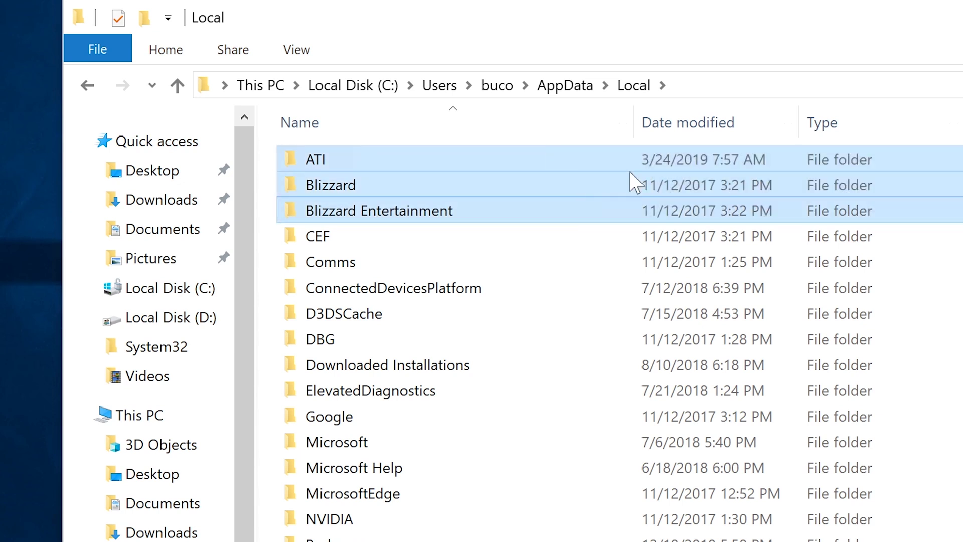
key(Delete)
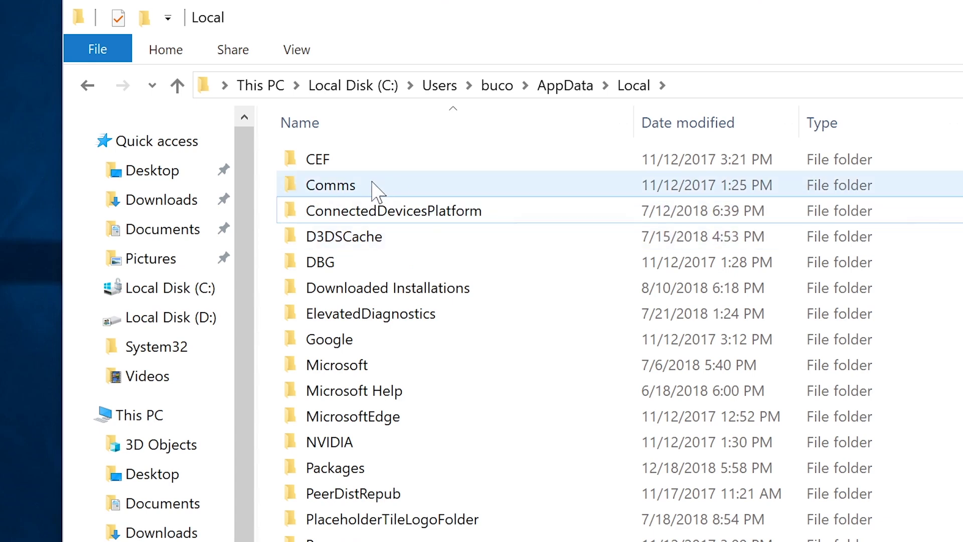
mouse_move(350, 176)
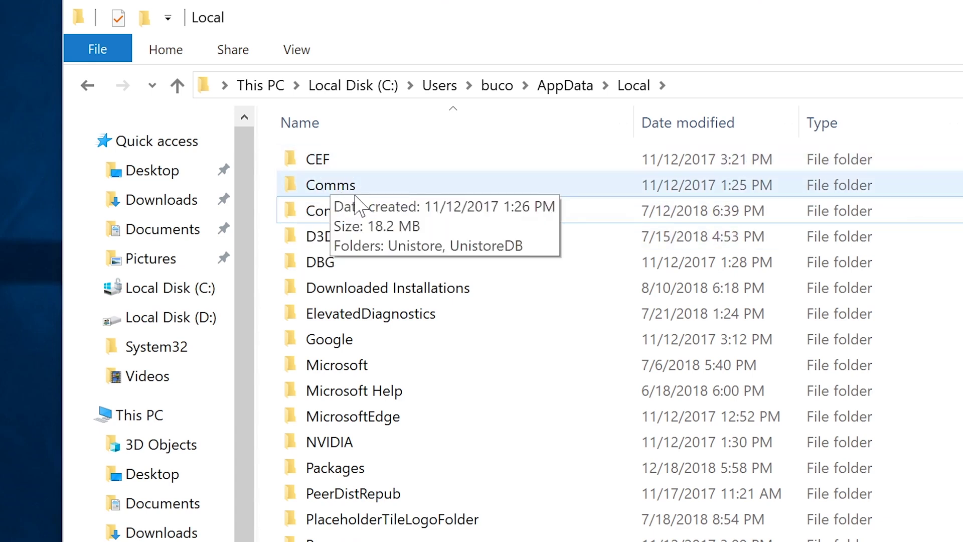
mouse_move(365, 303)
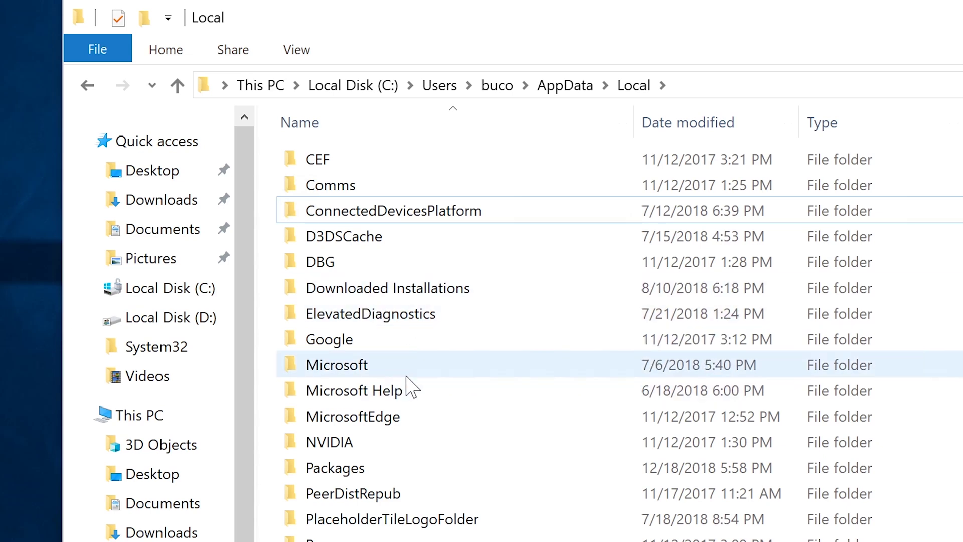
mouse_move(437, 391)
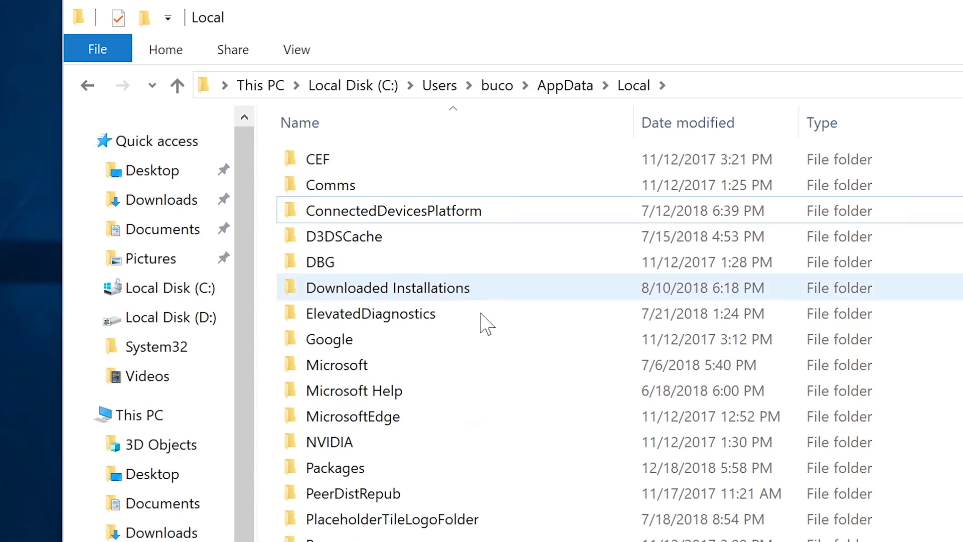
mouse_move(446, 352)
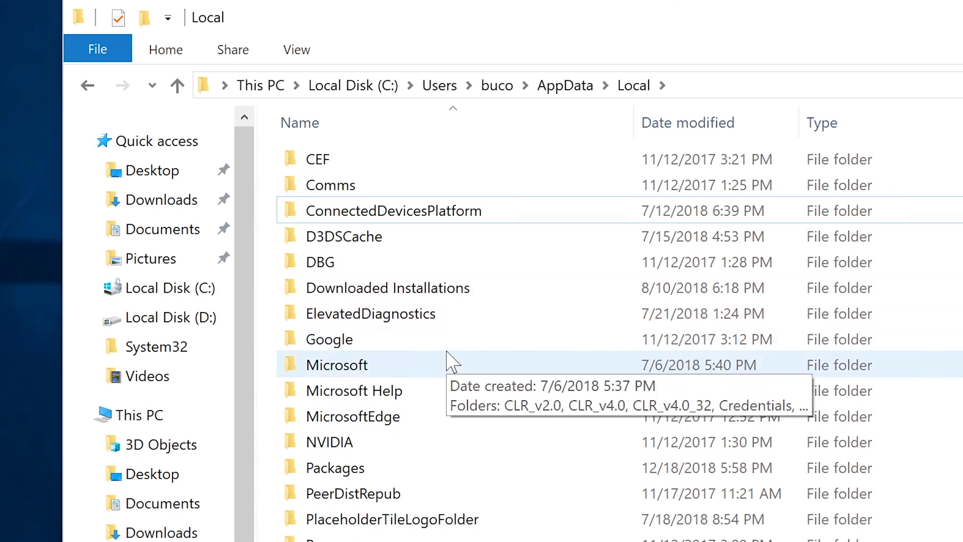
double_click(420, 161)
double_click(325, 120)
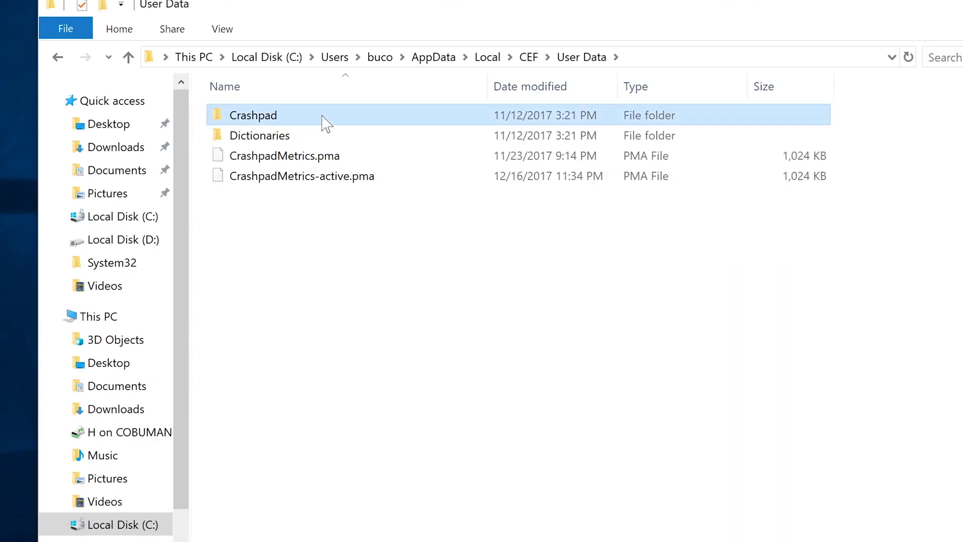
click(60, 59)
click(60, 58)
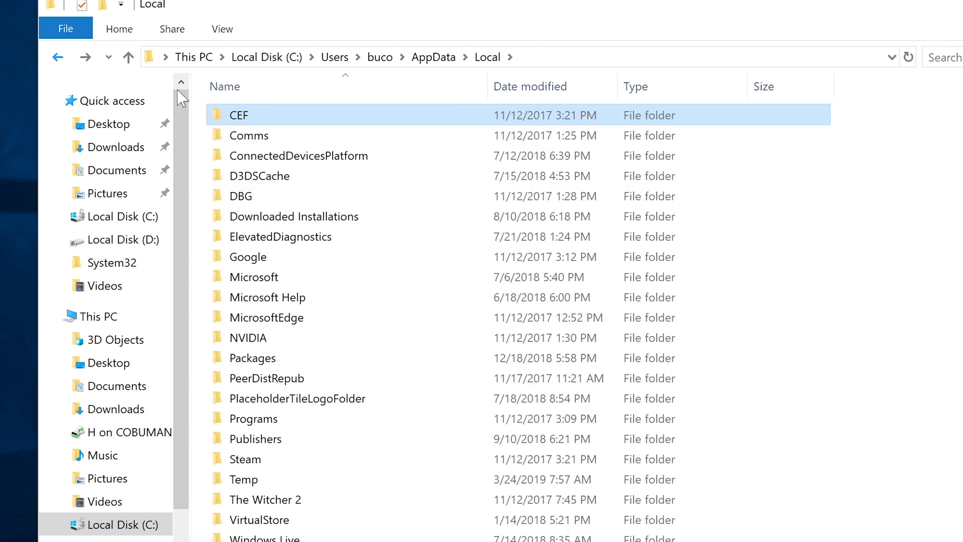
click(251, 140)
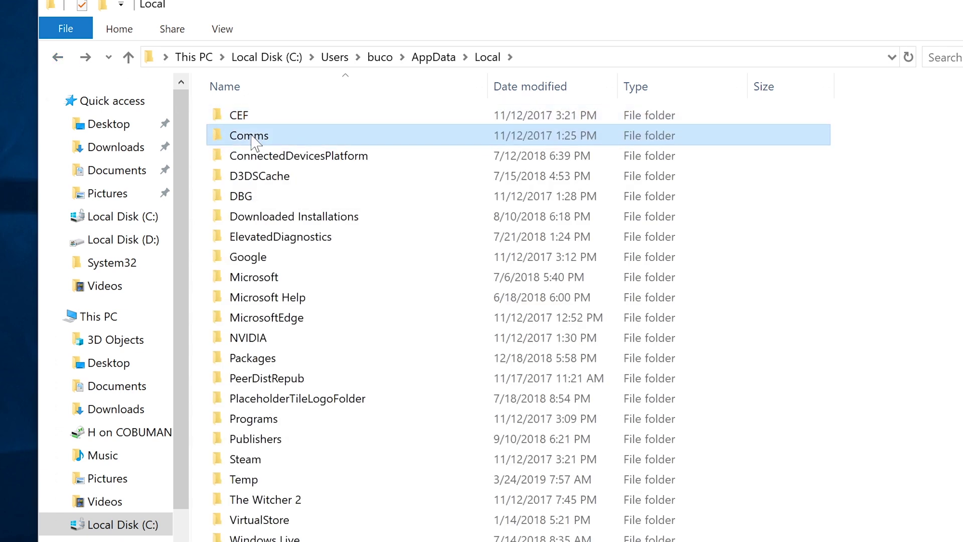
double_click(251, 140)
click(253, 142)
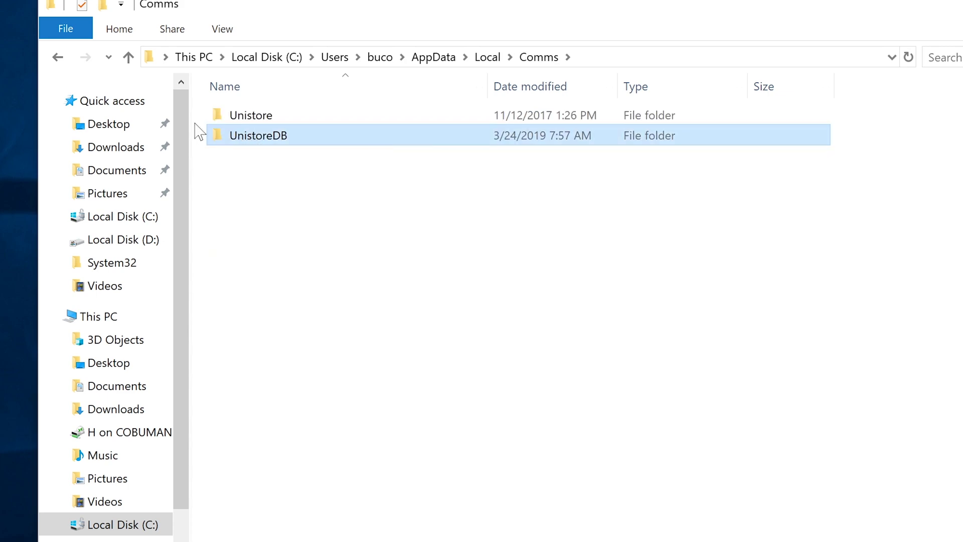
click(57, 57)
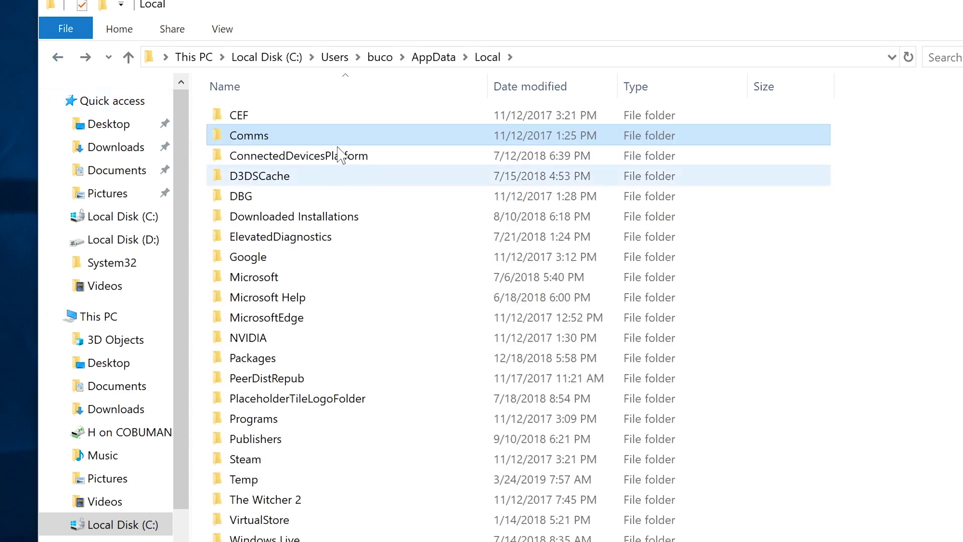
mouse_move(313, 161)
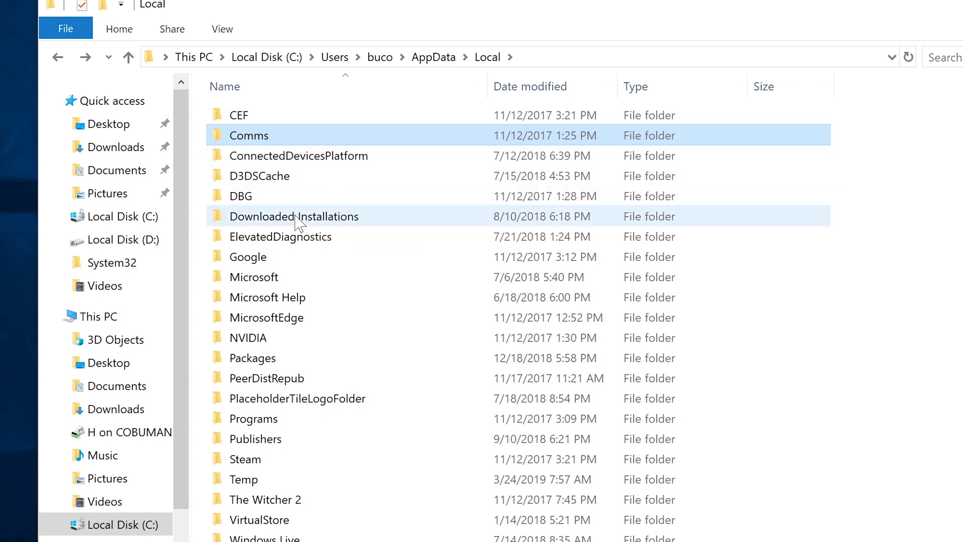
mouse_move(300, 220)
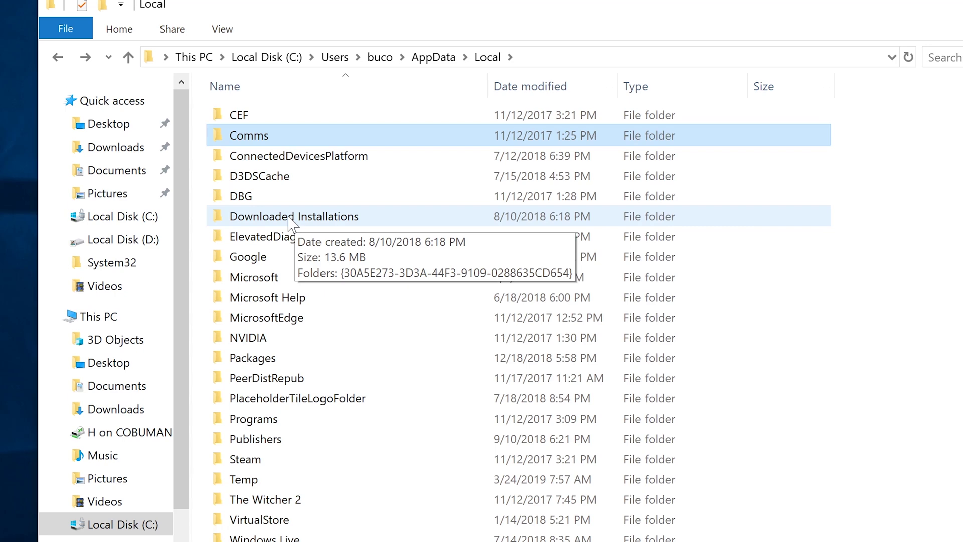
click(286, 219)
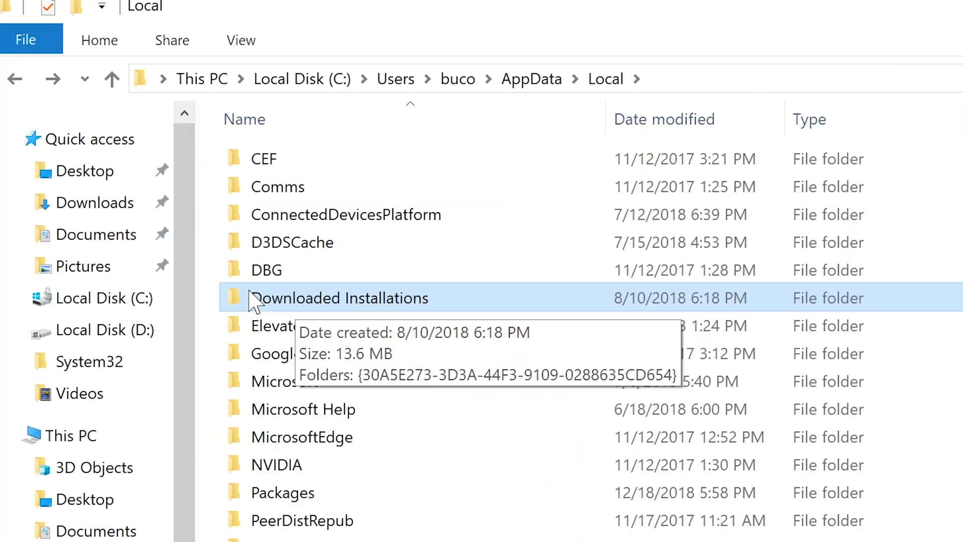
Inspect Downloaded Installations, whose subfolder holds the TP-Link PLC Utility installer package.
double_click(377, 303)
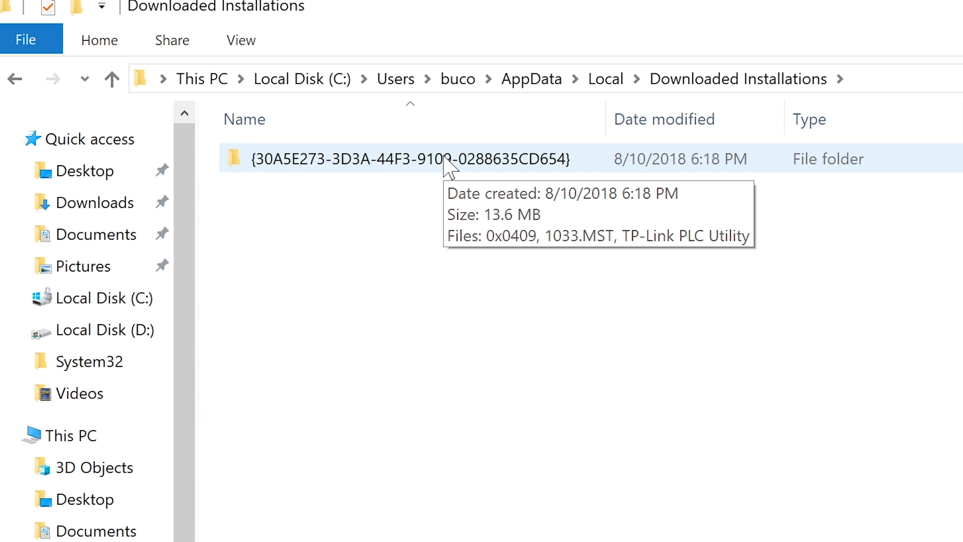
mouse_move(315, 162)
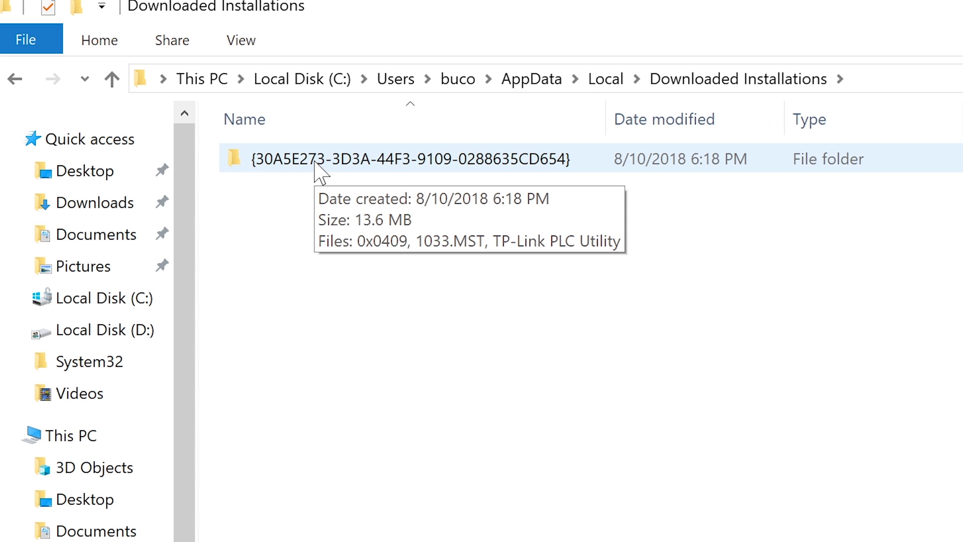
double_click(315, 159)
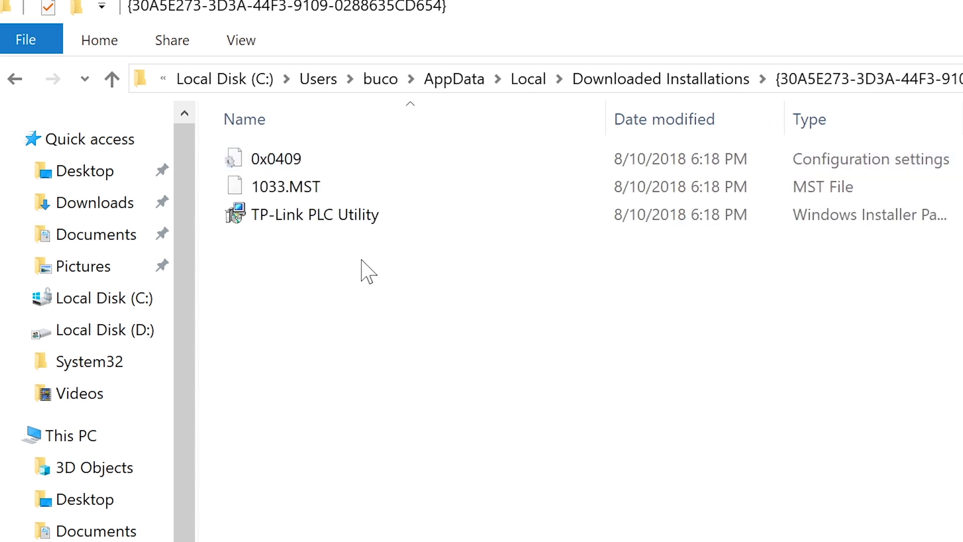
click(363, 217)
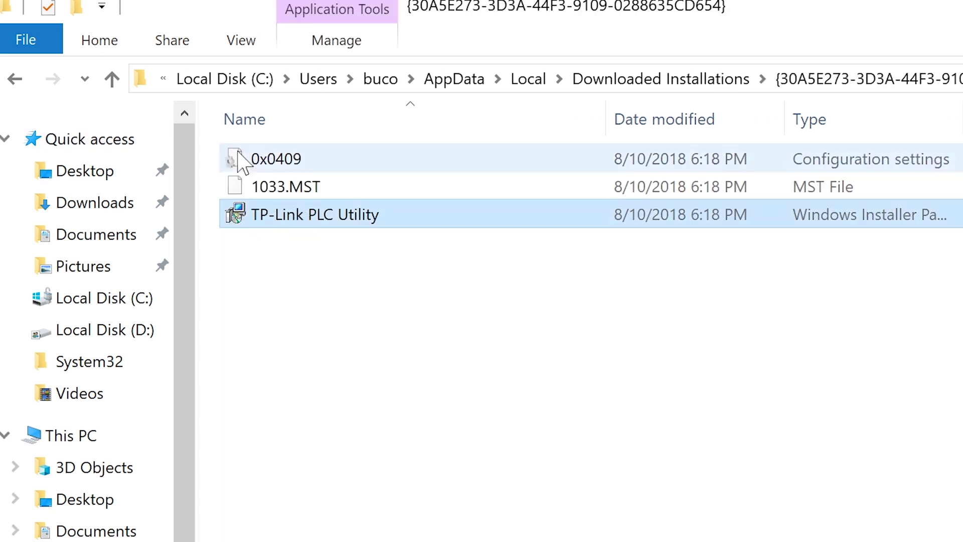
click(14, 79)
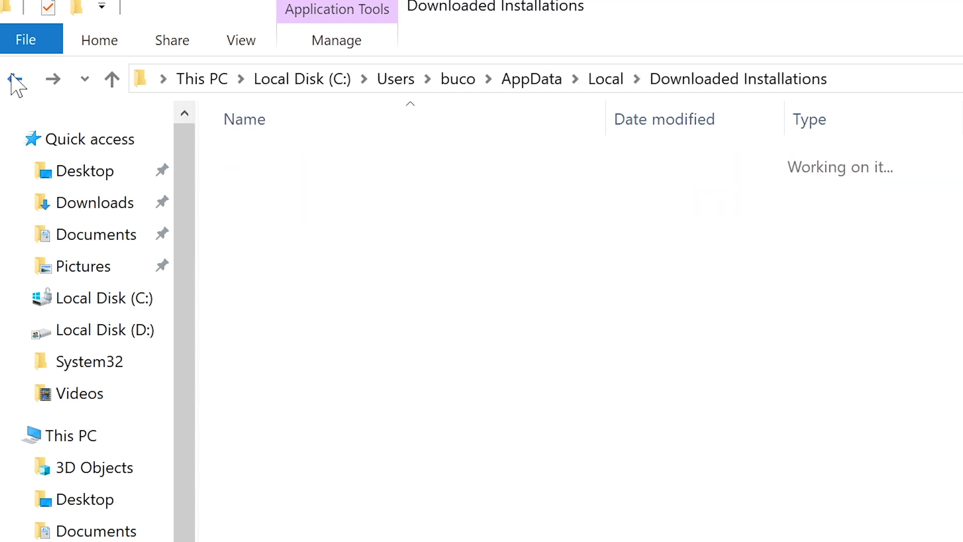
click(14, 79)
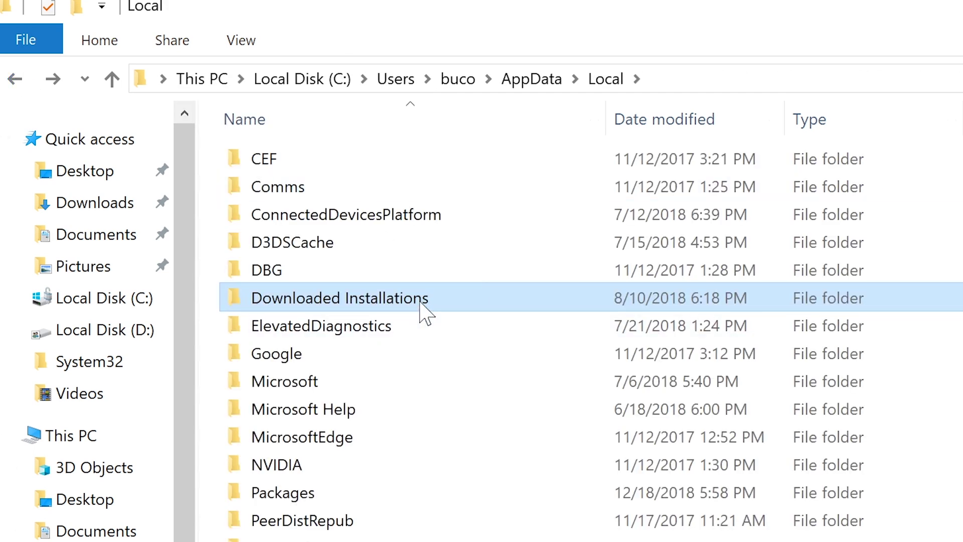
Delete the installer subfolder, then the empty Downloaded Installations folder from Local.
double_click(416, 307)
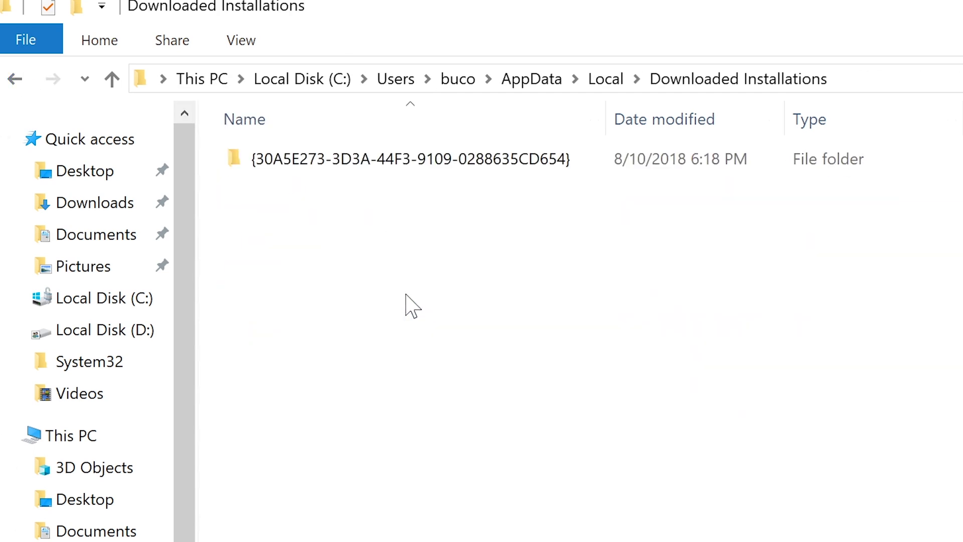
click(424, 156)
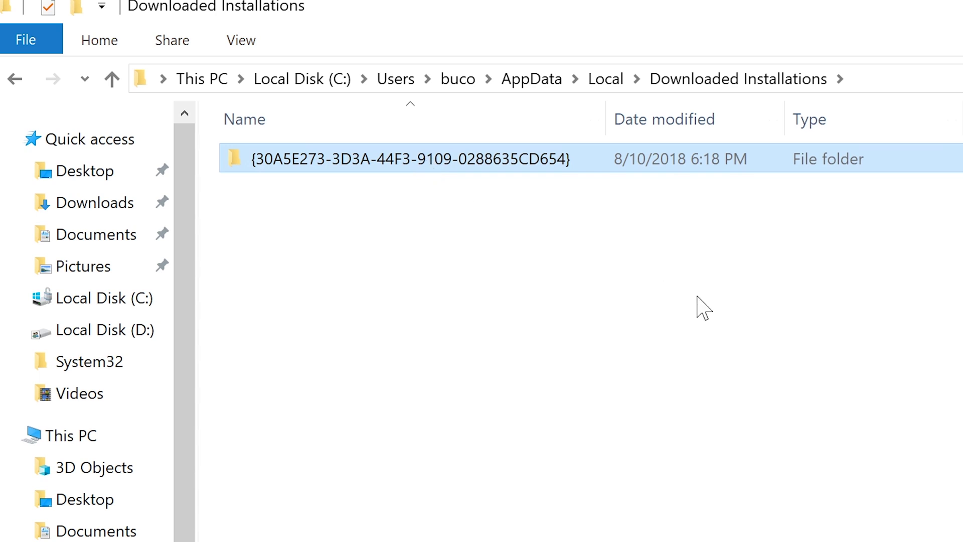
key(Delete)
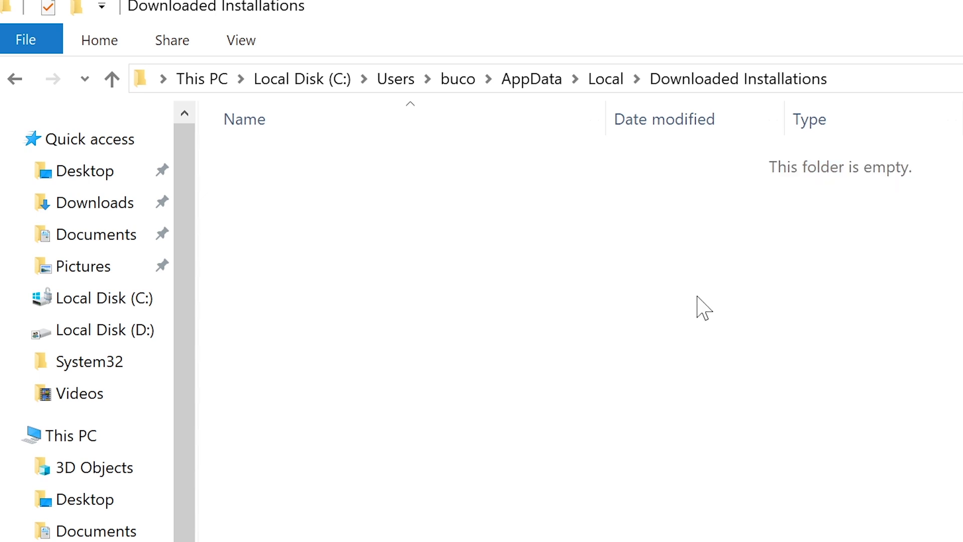
click(13, 79)
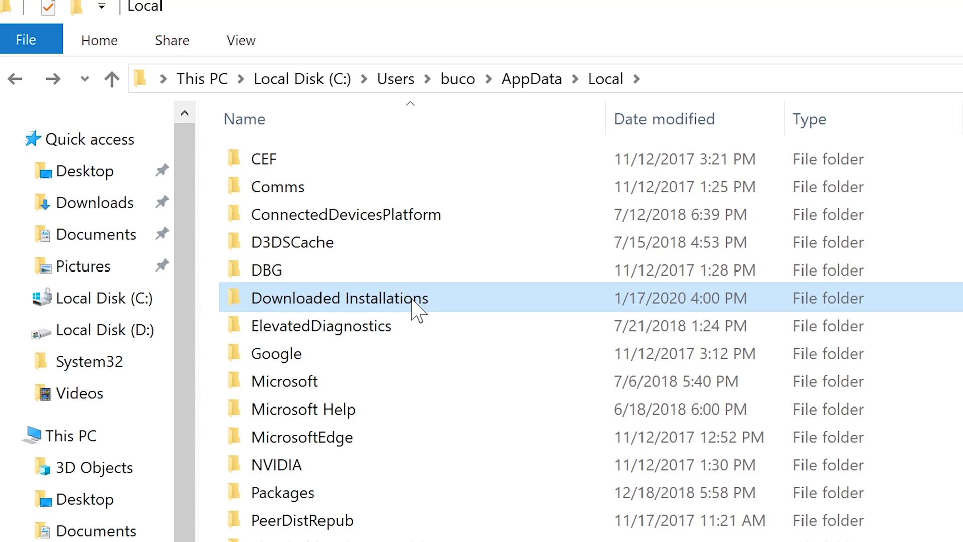
mouse_move(412, 300)
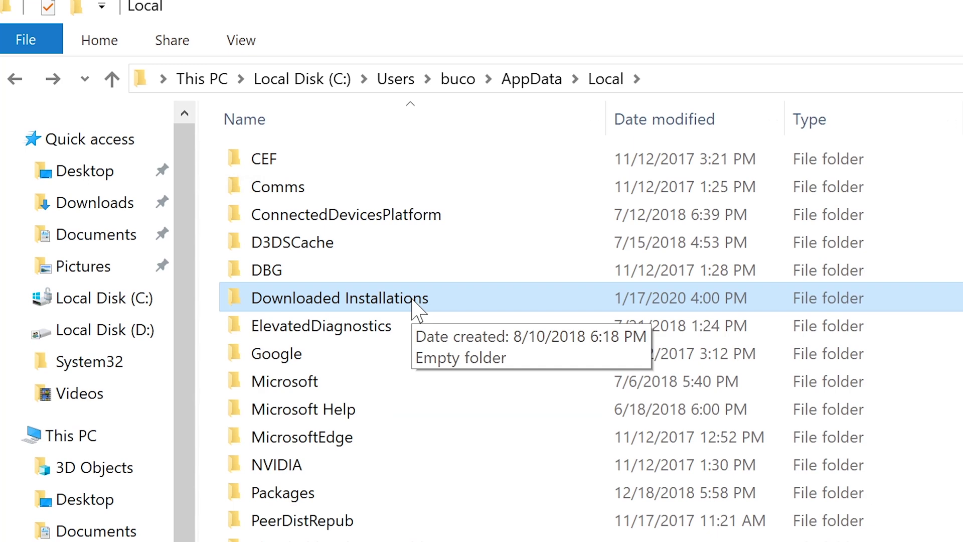
key(Delete)
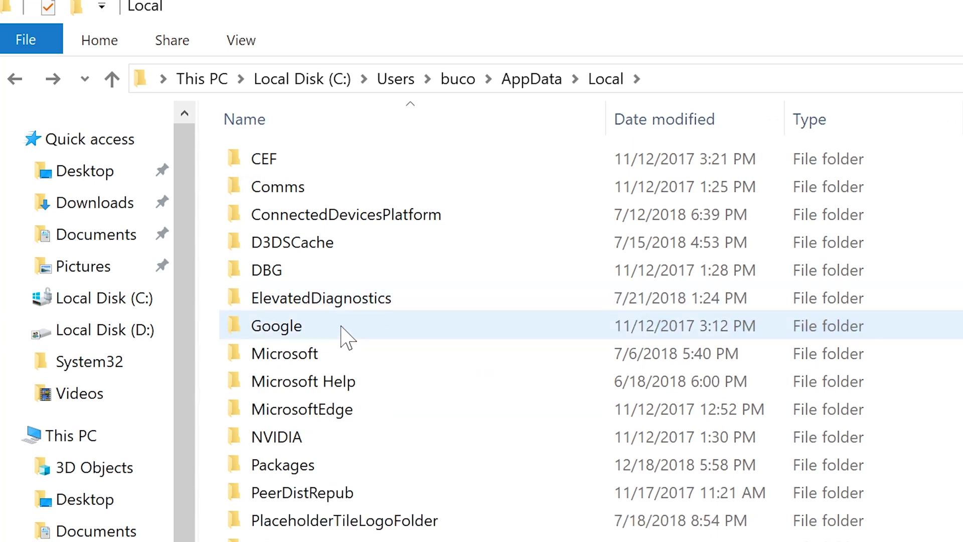
mouse_move(341, 327)
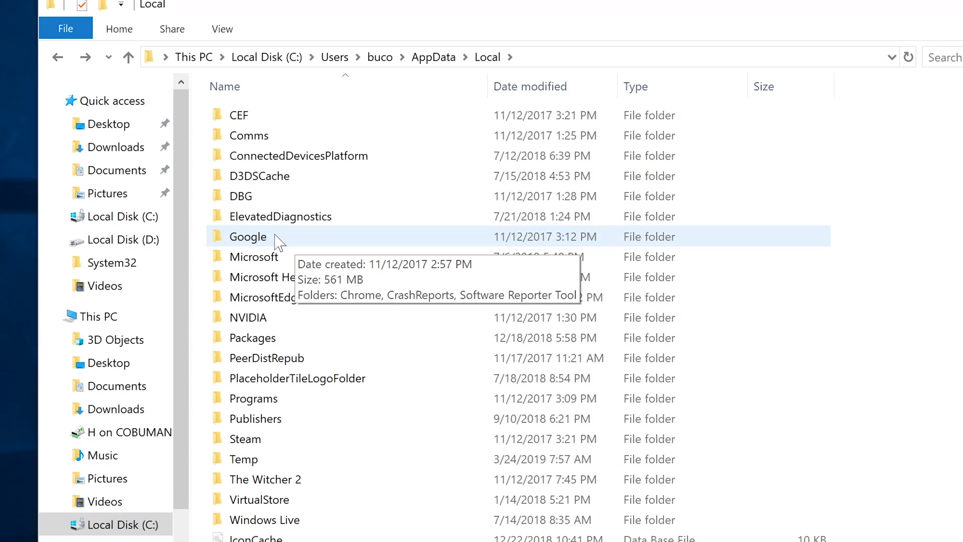
click(276, 242)
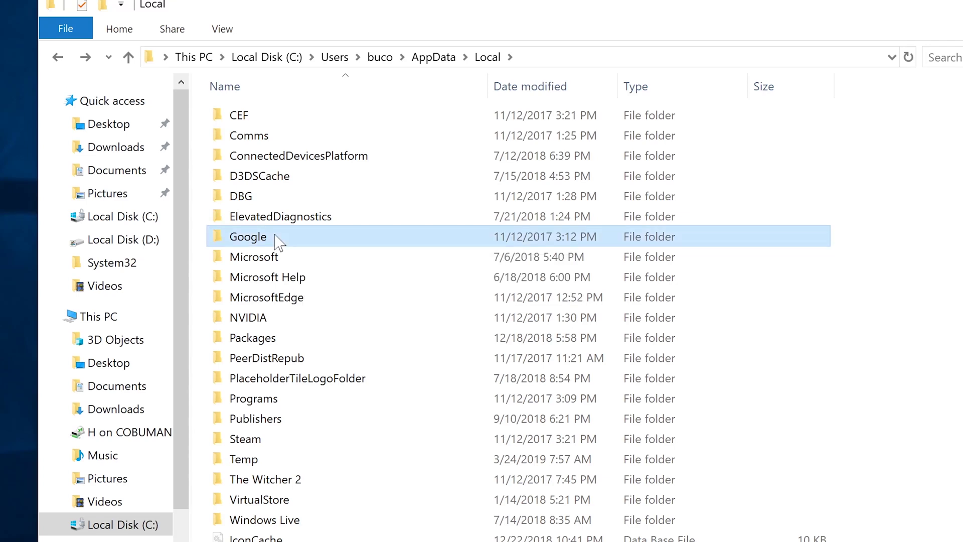
mouse_move(270, 236)
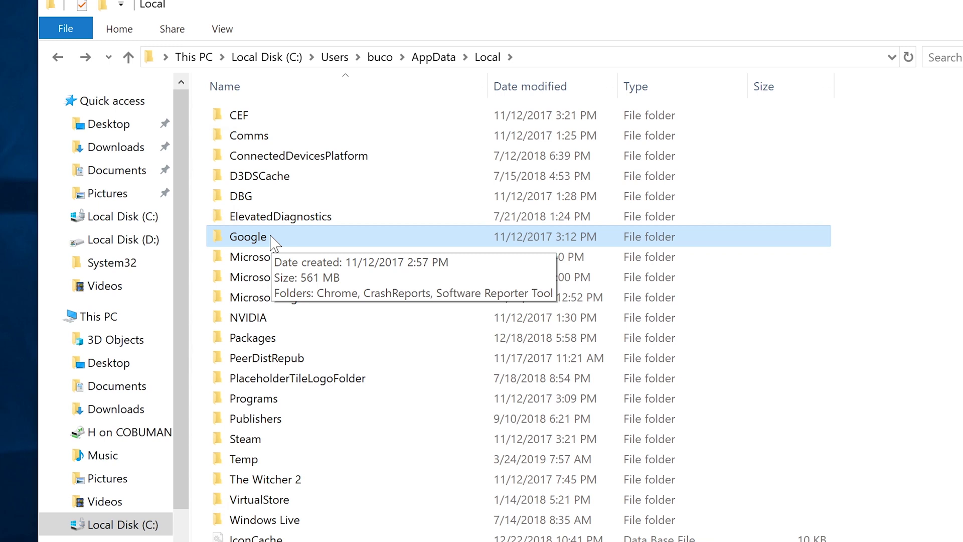
double_click(271, 237)
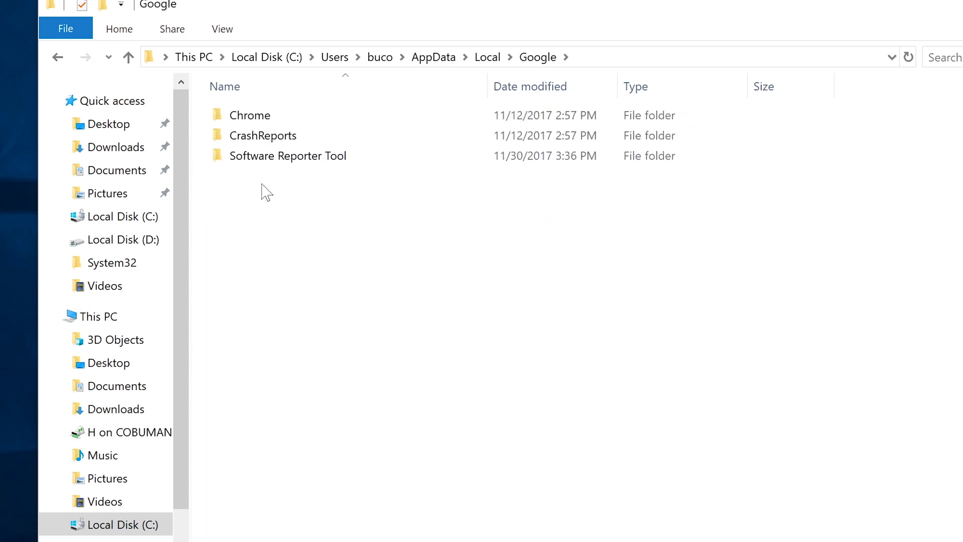
double_click(277, 236)
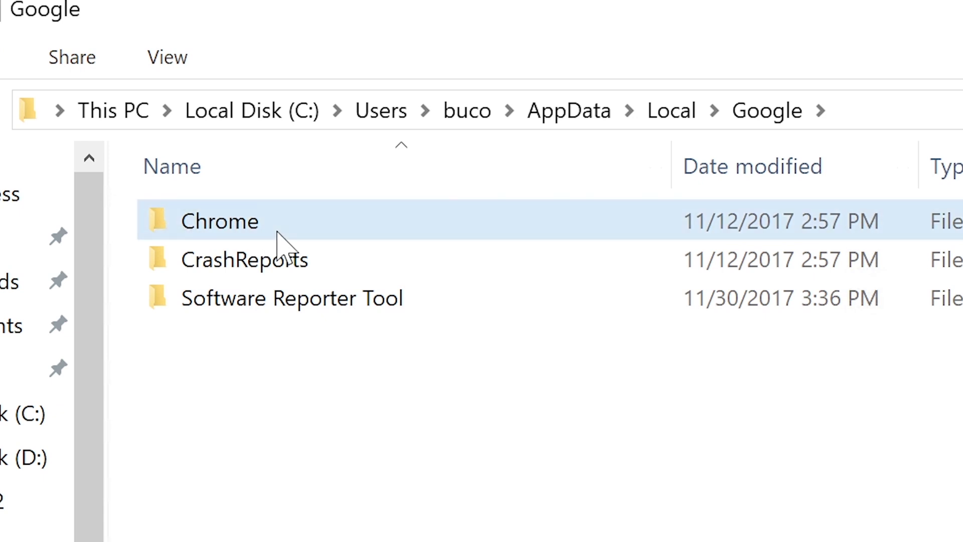
double_click(284, 231)
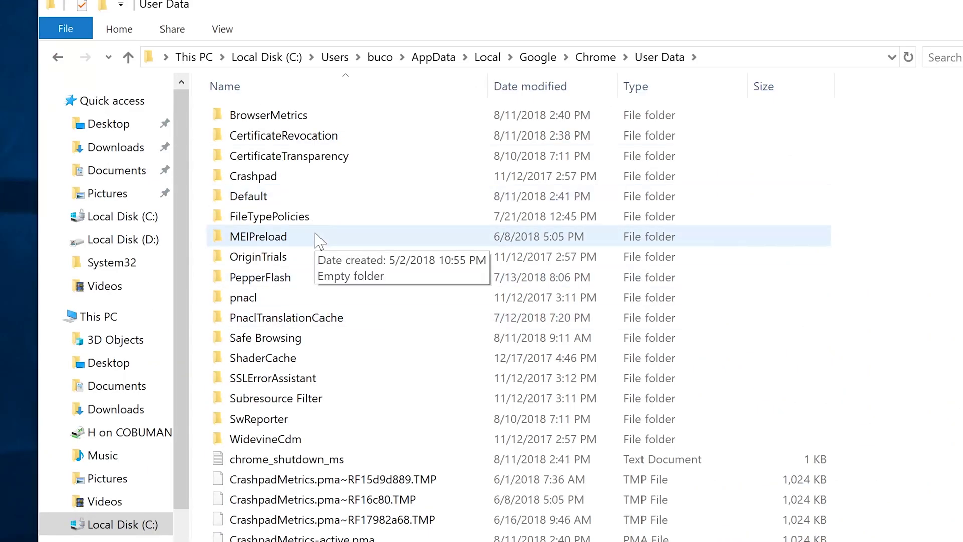
scroll(315, 243, down, 1)
scroll(316, 246, down, 2)
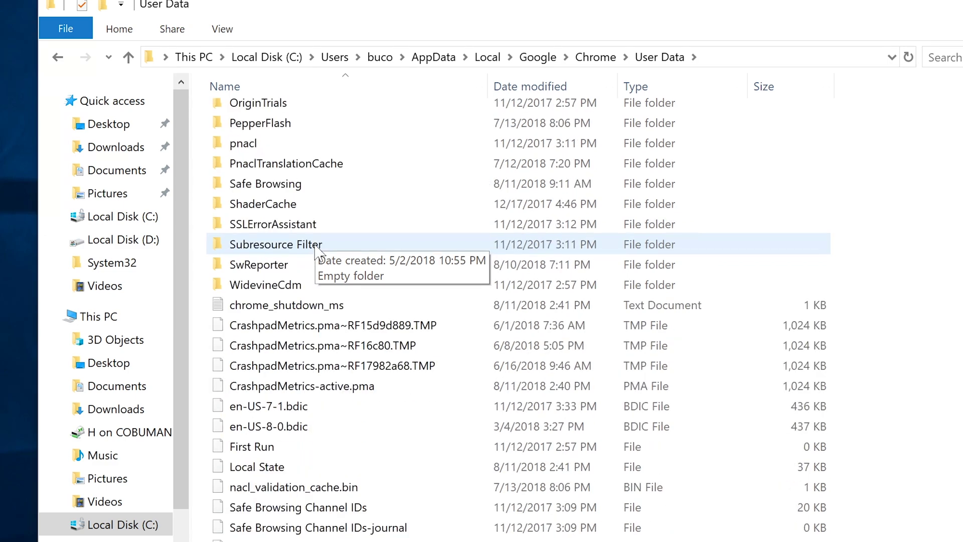
scroll(316, 246, up, 3)
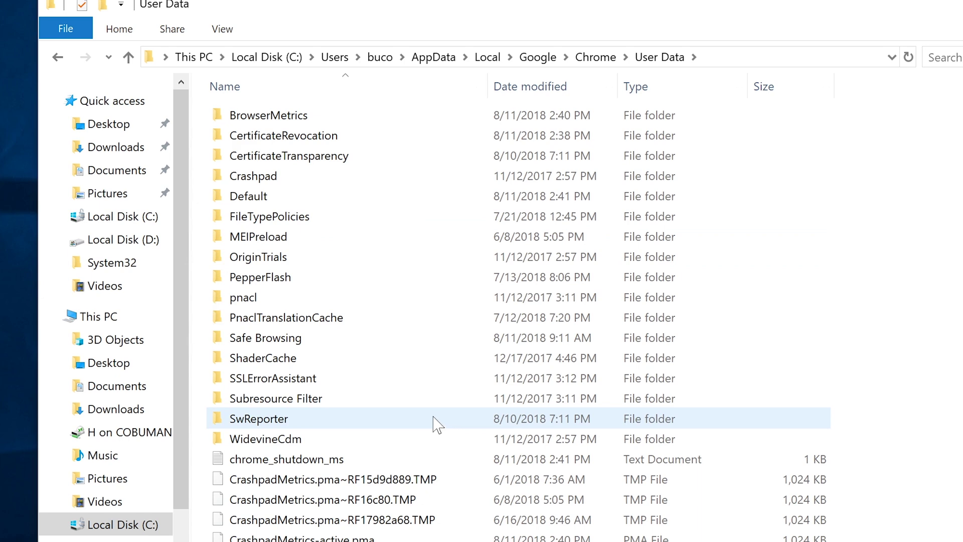
double_click(283, 197)
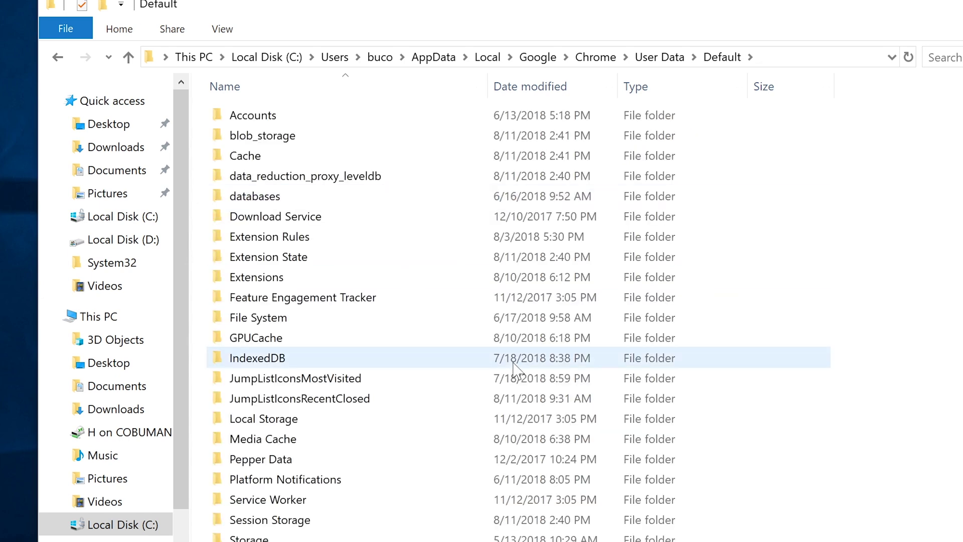
scroll(514, 368, down, 6)
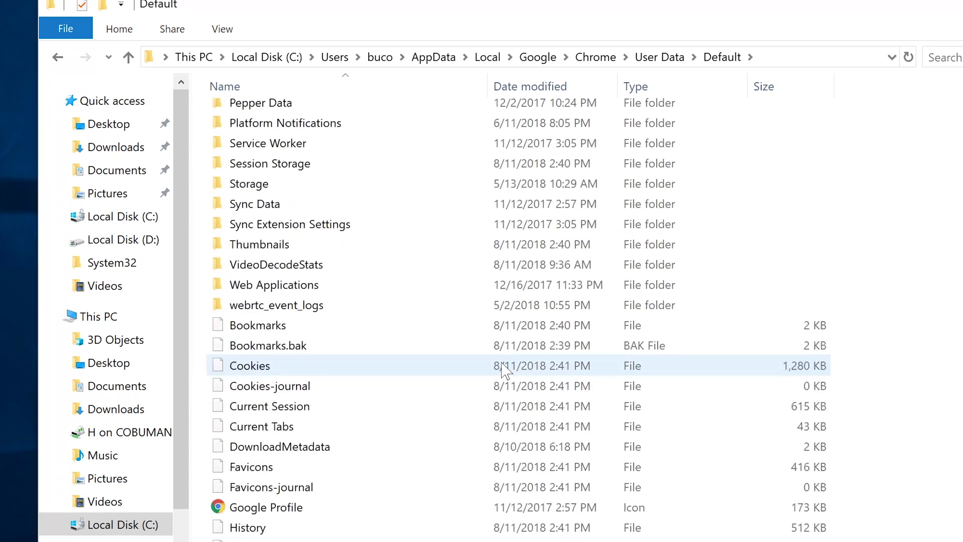
click(295, 329)
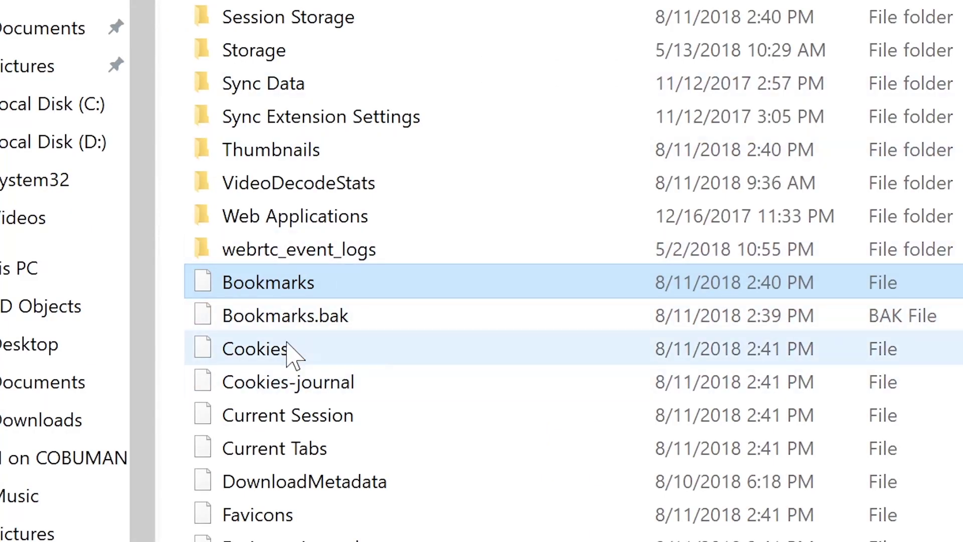
click(288, 346)
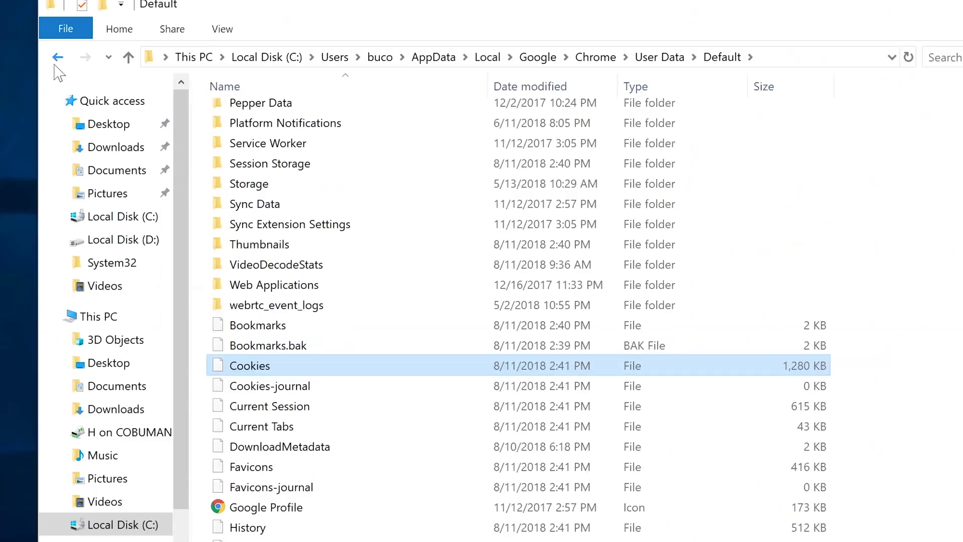
click(58, 58)
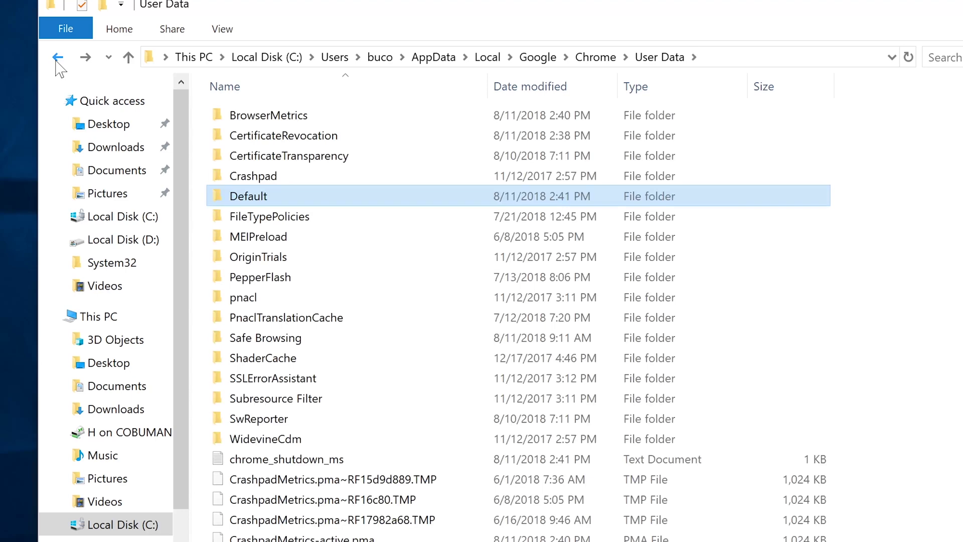
click(57, 58)
click(57, 58)
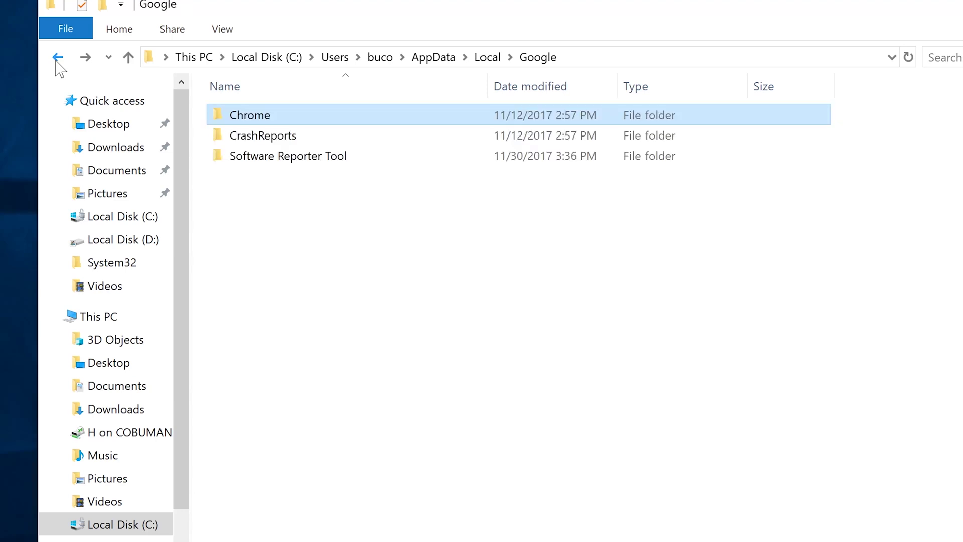
click(57, 58)
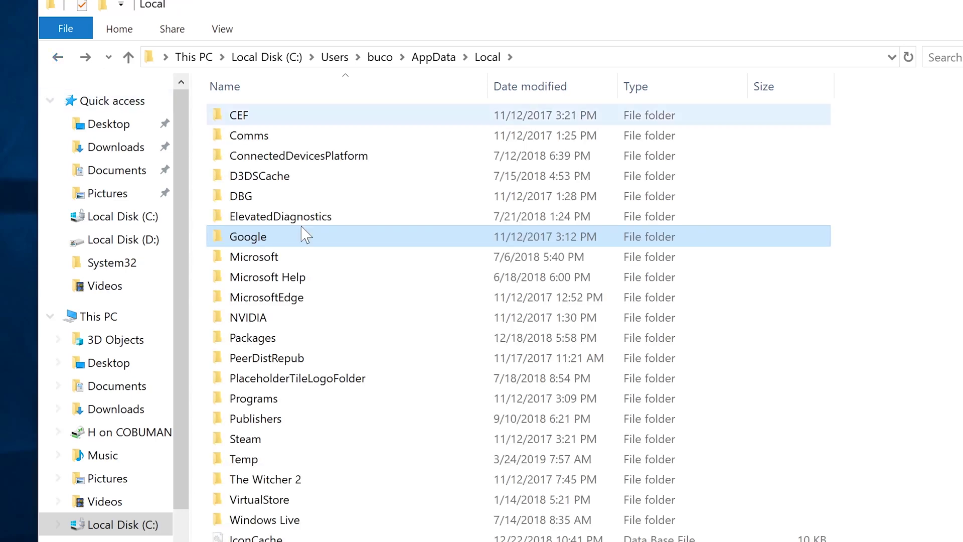
click(292, 263)
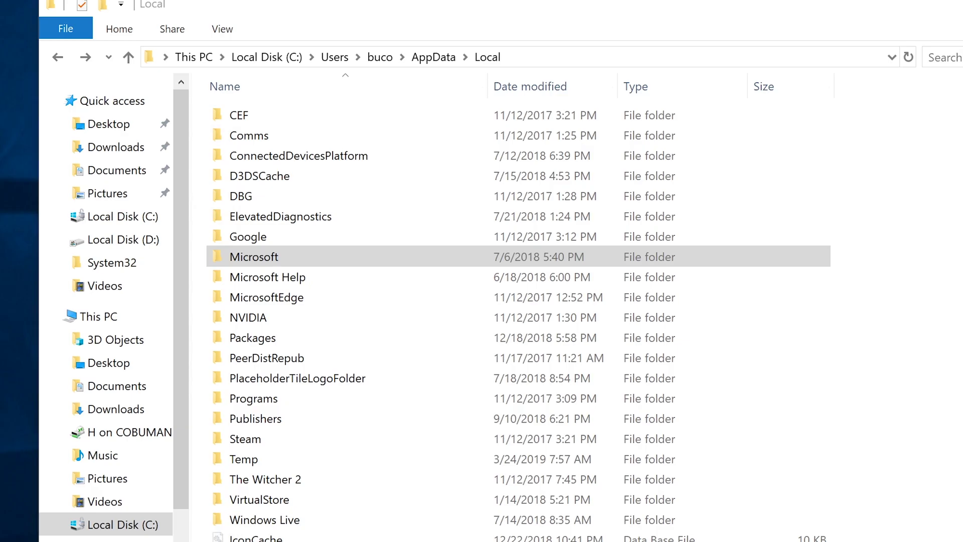
key(shift+Delete)
click(605, 208)
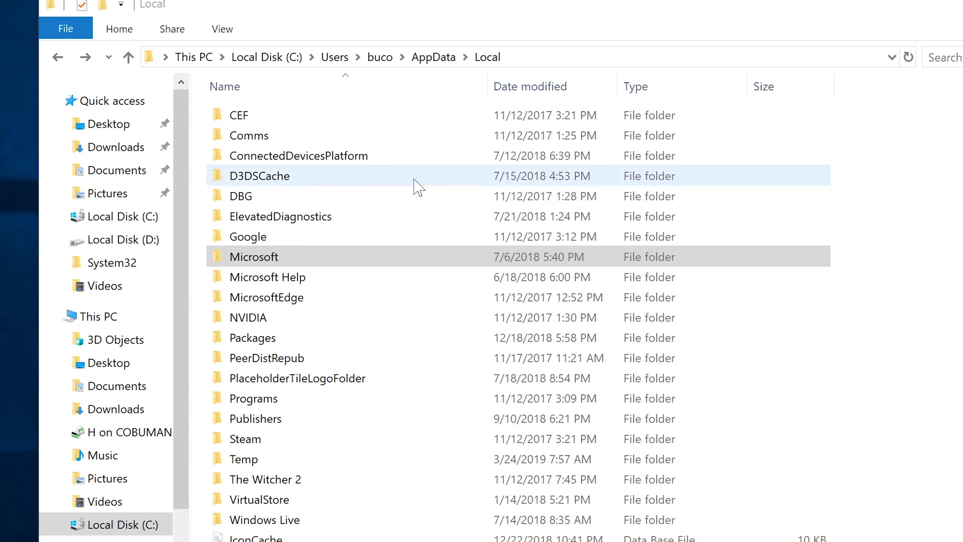
click(321, 299)
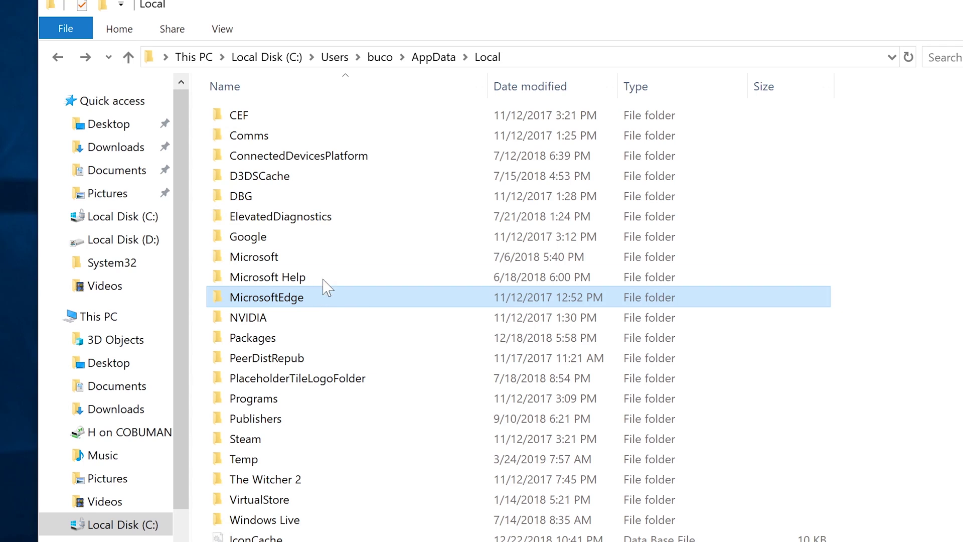
mouse_move(330, 282)
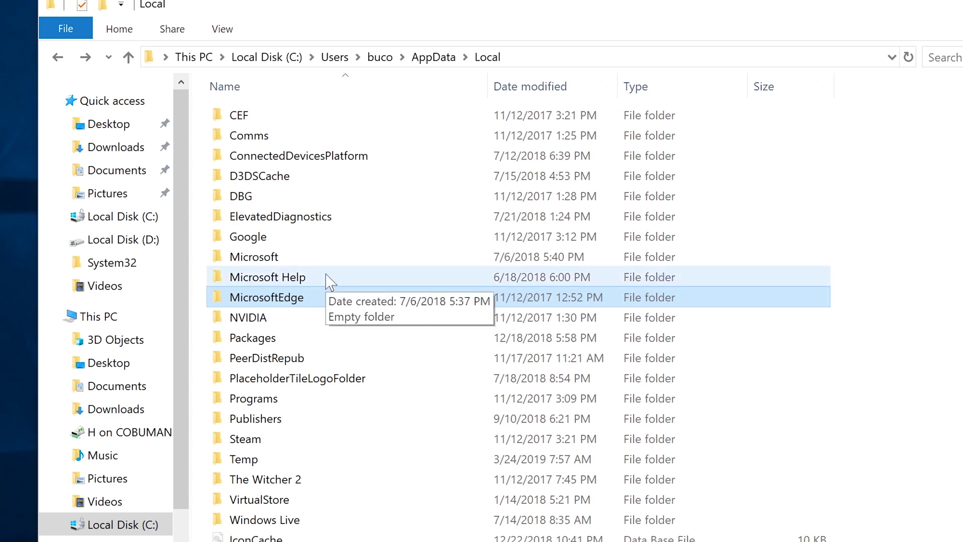
click(326, 274)
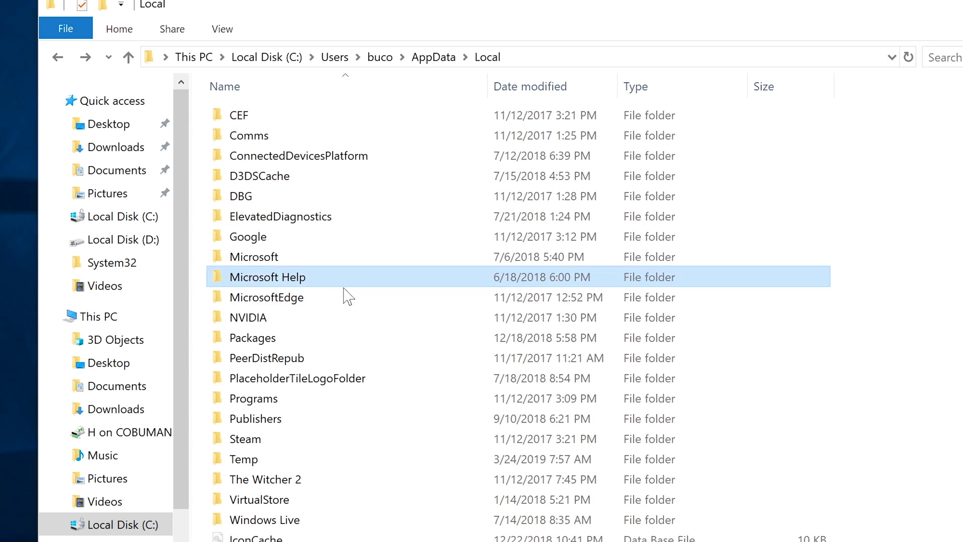
mouse_move(316, 319)
click(281, 256)
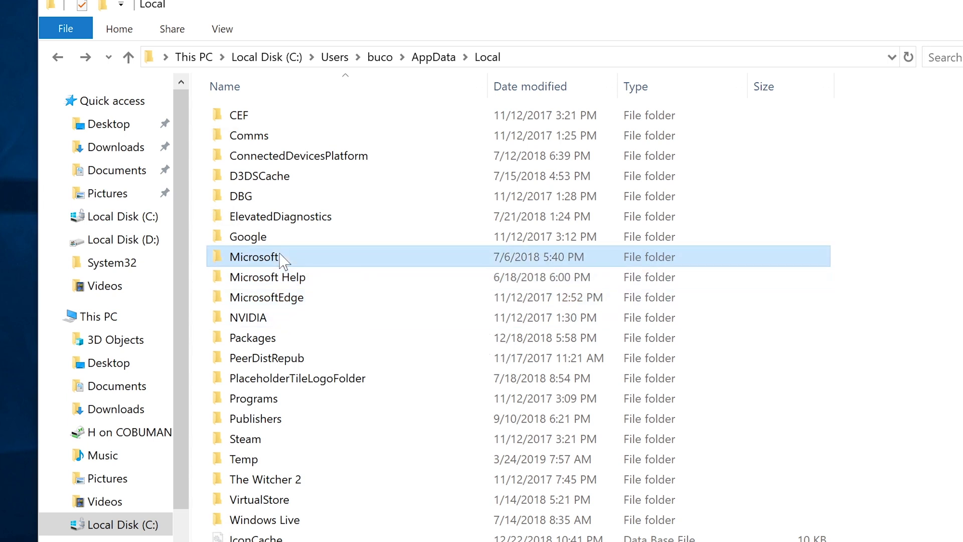
mouse_move(275, 258)
double_click(273, 257)
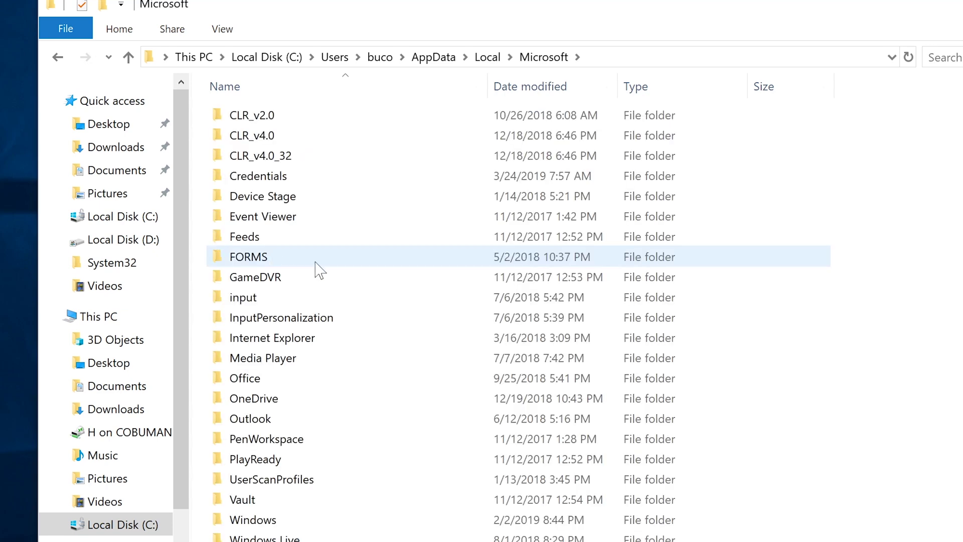
Scroll through the Microsoft folder's subfolders, from Event Viewer down to WindowsApps.
scroll(337, 287, down, 2)
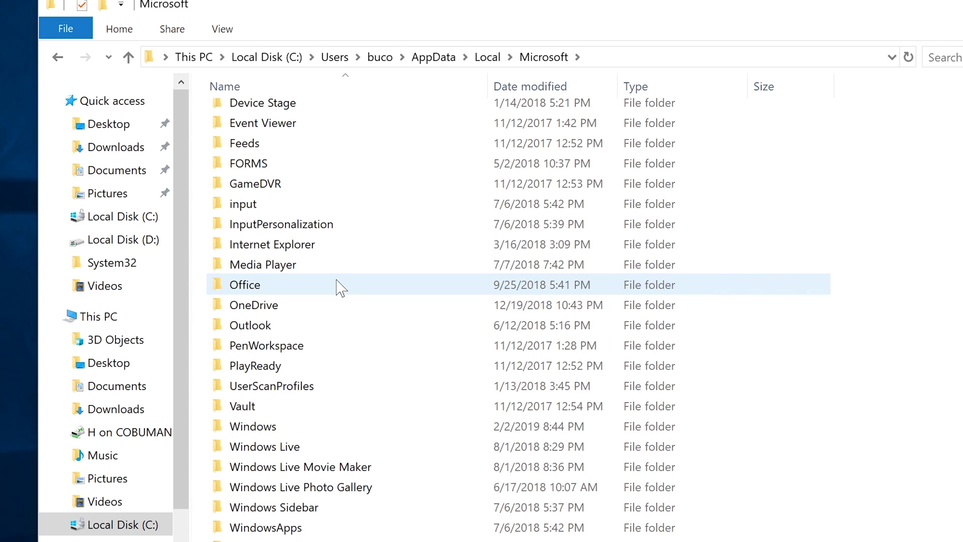
scroll(354, 516, up, 1)
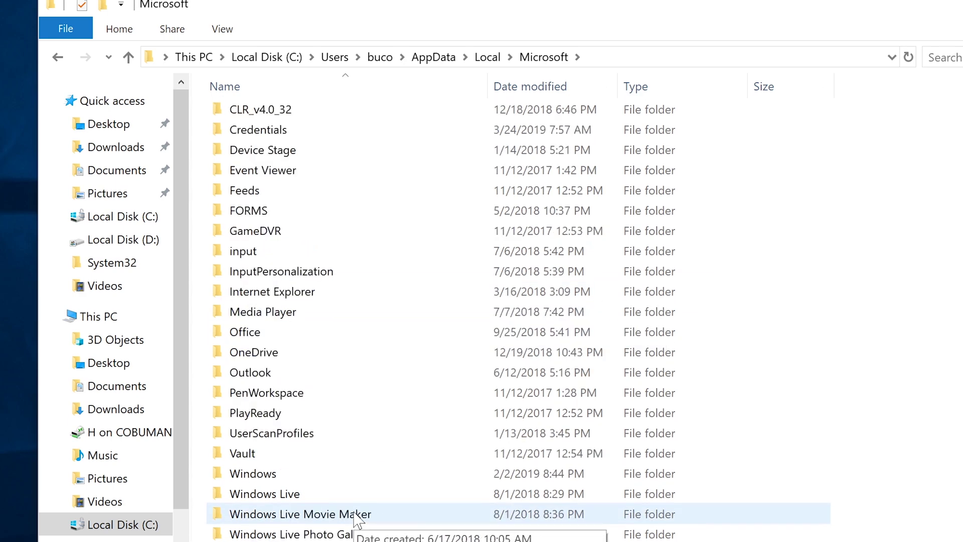
scroll(354, 517, up, 1)
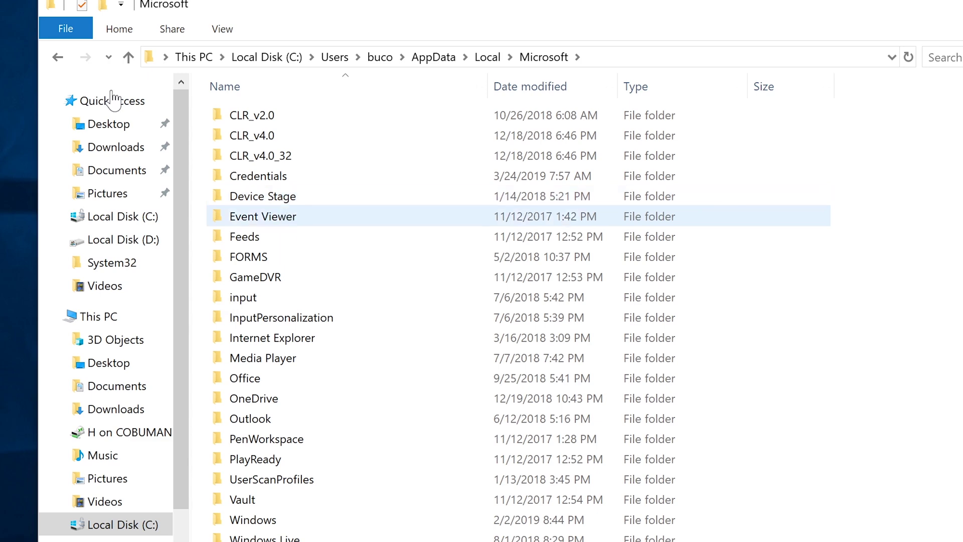
Return to AppData Local and delete the NVIDIA folder.
click(57, 57)
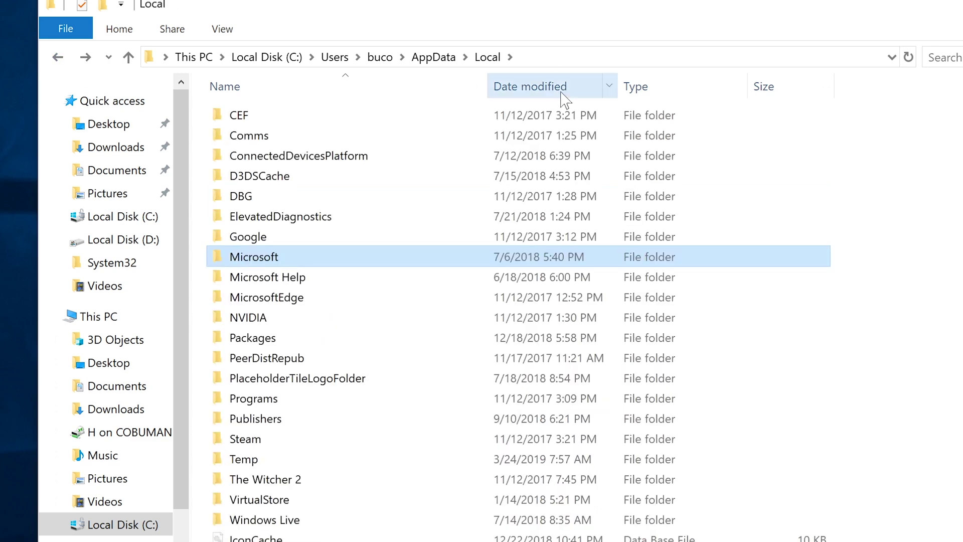
click(290, 301)
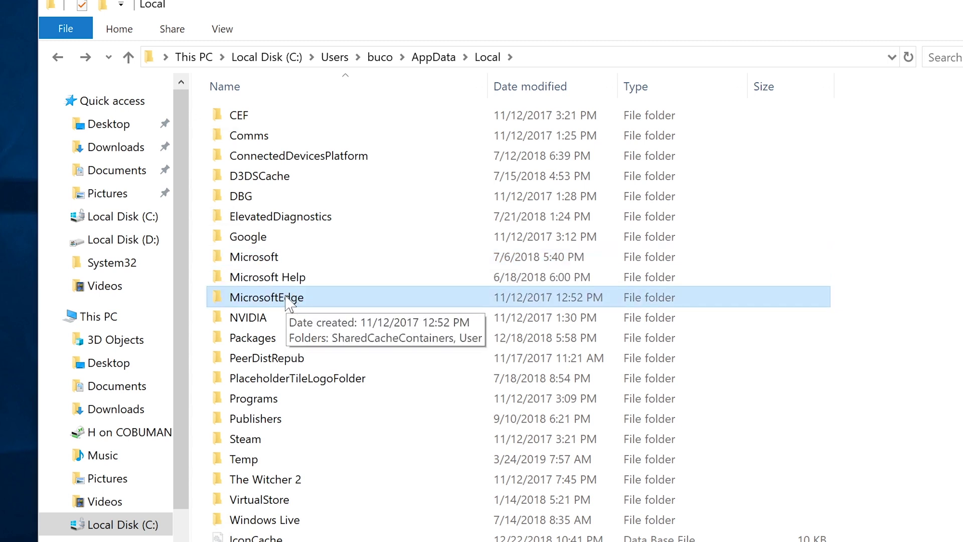
click(284, 320)
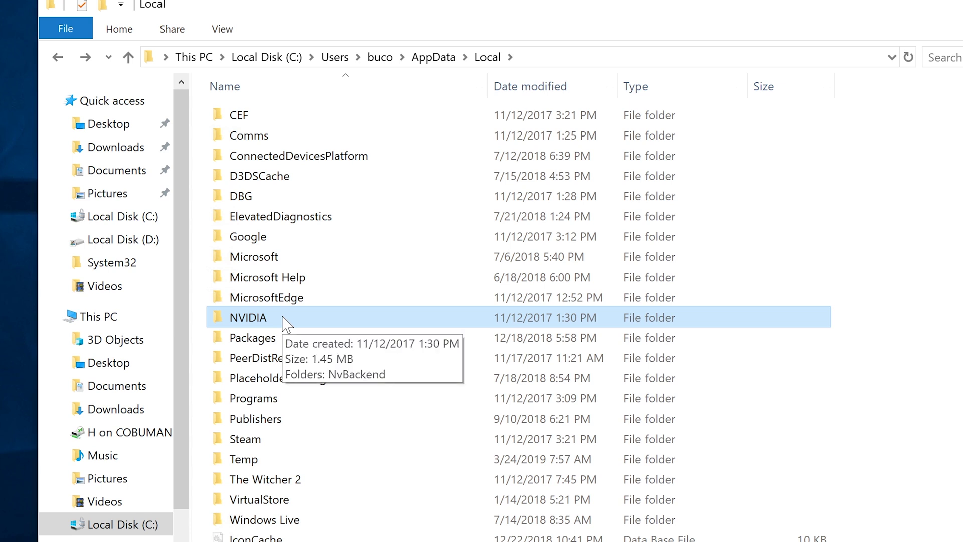
key(Delete)
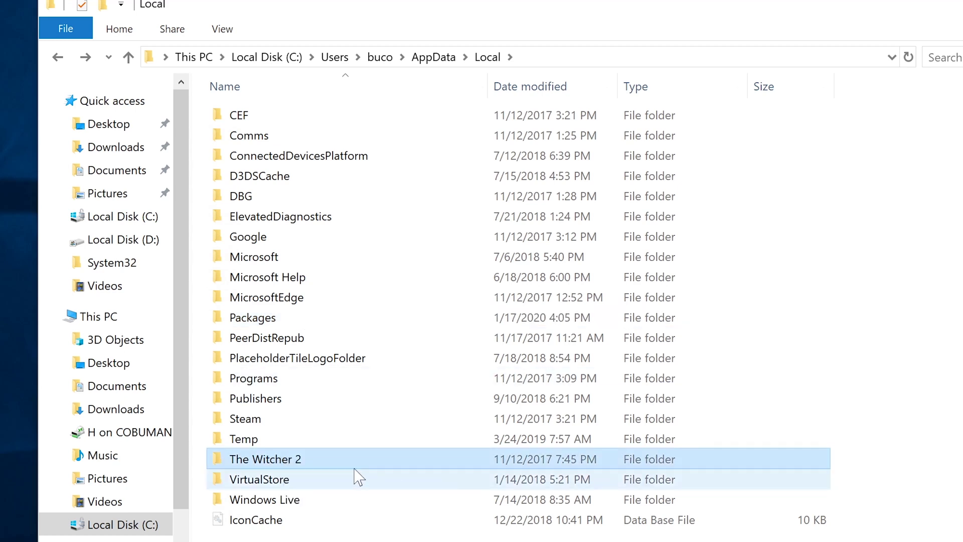
Inspect The Witcher 2's temp subfolder, then delete The Witcher 2 folder from Local.
double_click(316, 463)
double_click(399, 120)
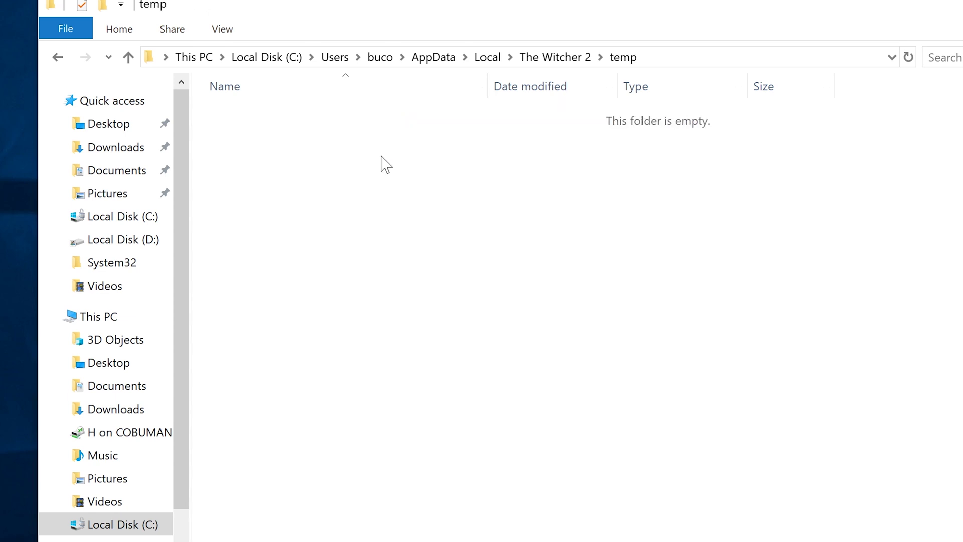
click(58, 59)
click(59, 59)
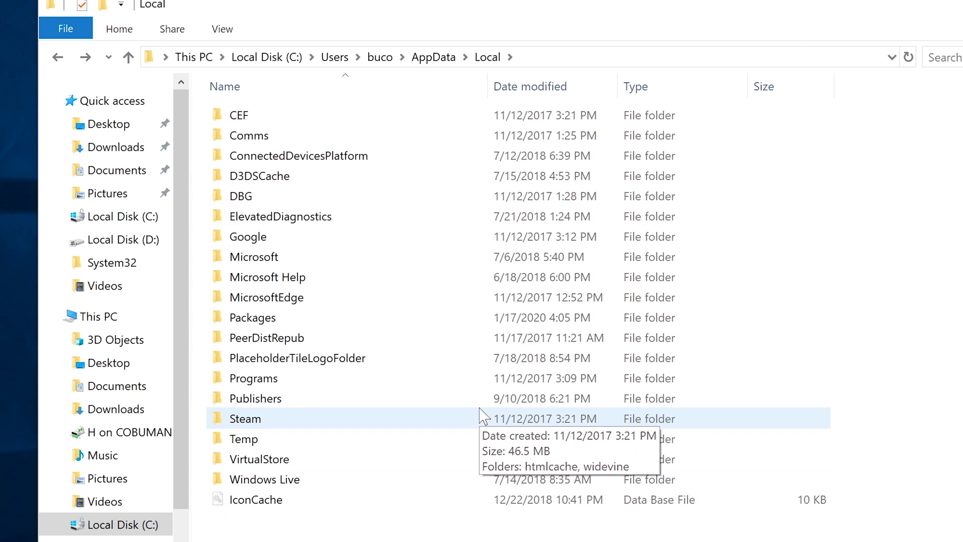
key(Delete)
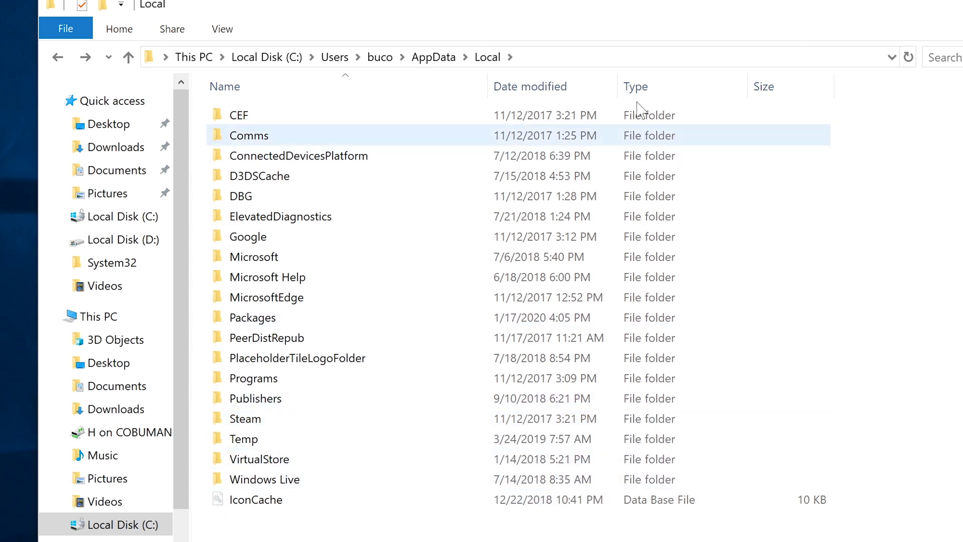
View the current folder's full path, then go back up to AppData.
click(577, 58)
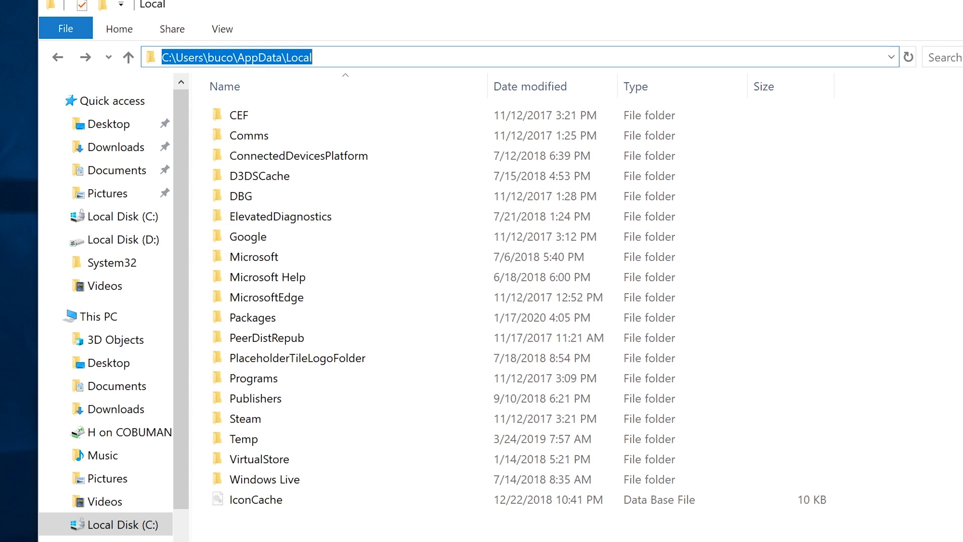
click(312, 57)
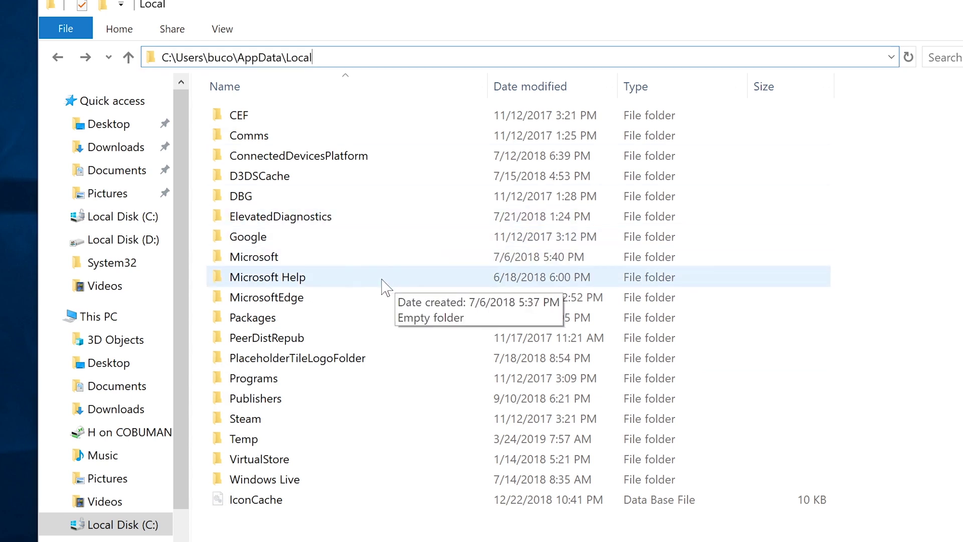
mouse_move(341, 309)
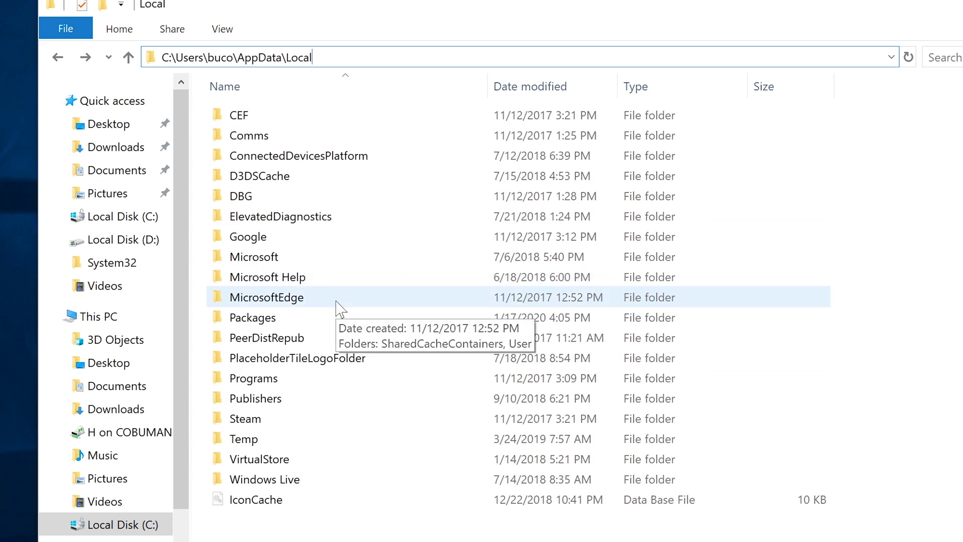
click(56, 60)
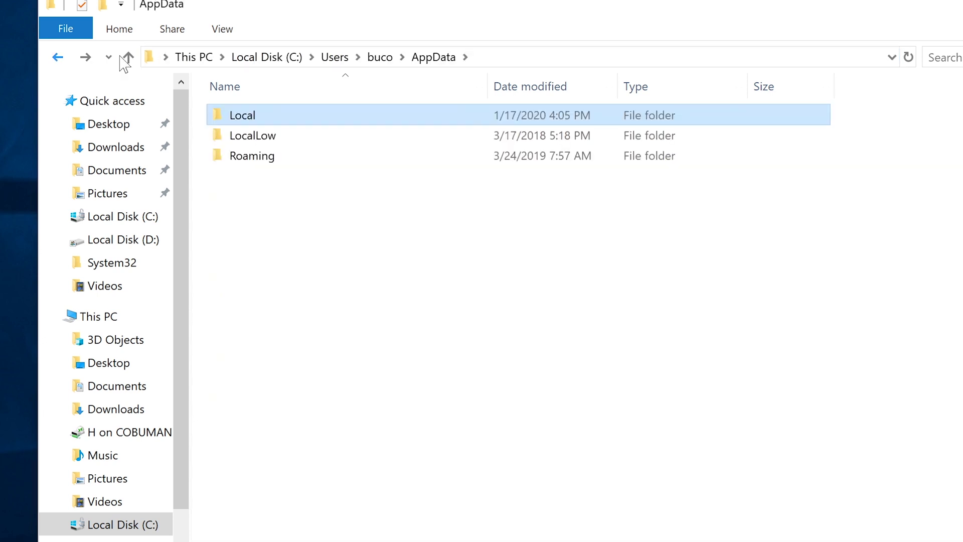
Open AppData Roaming and delete the ATI folder.
double_click(270, 157)
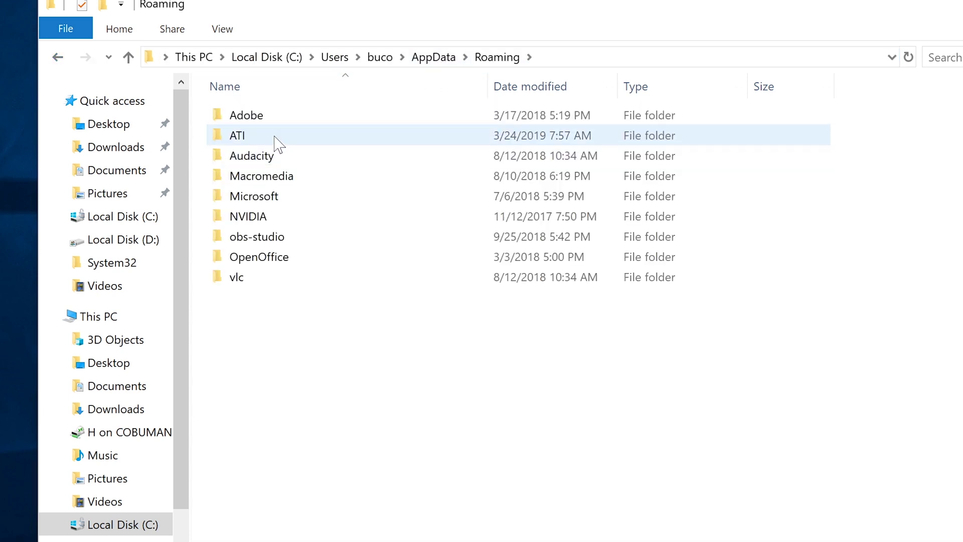
click(277, 145)
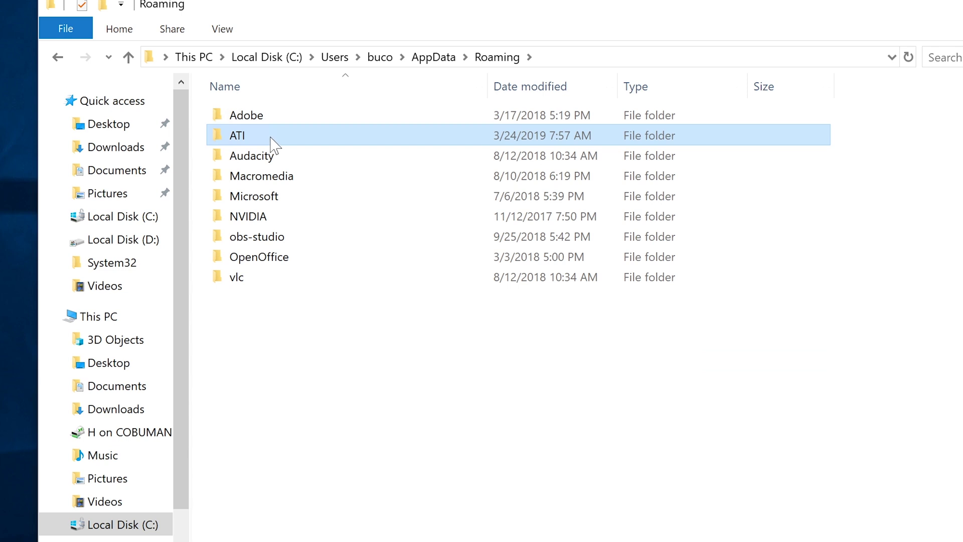
key(Delete)
ctrl+click(273, 133)
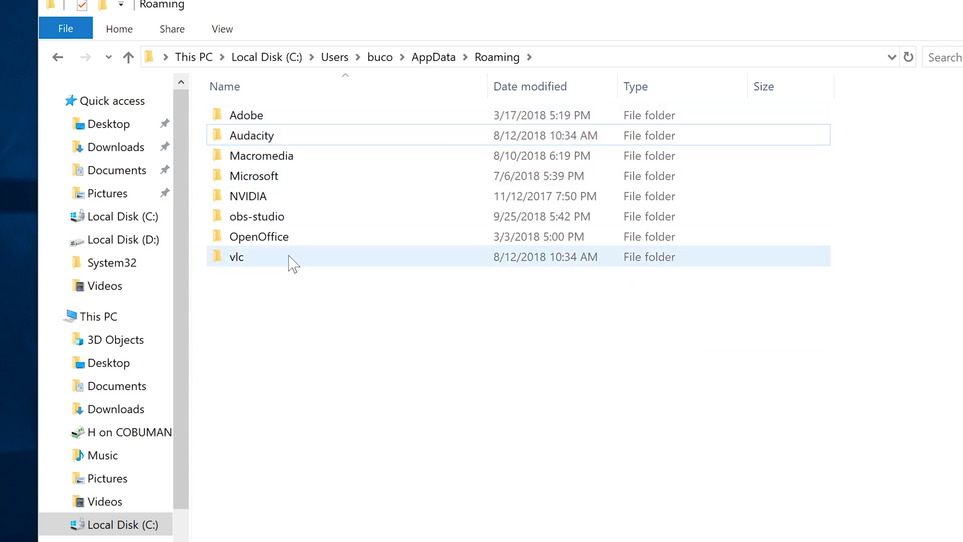
Delete the NVIDIA folder from Roaming and open the vlc folder.
click(260, 217)
click(272, 197)
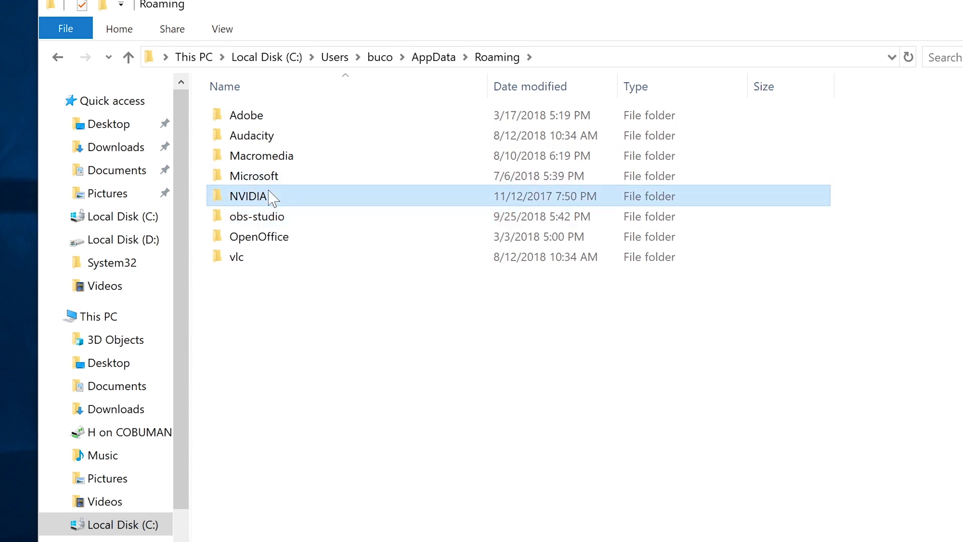
key(Delete)
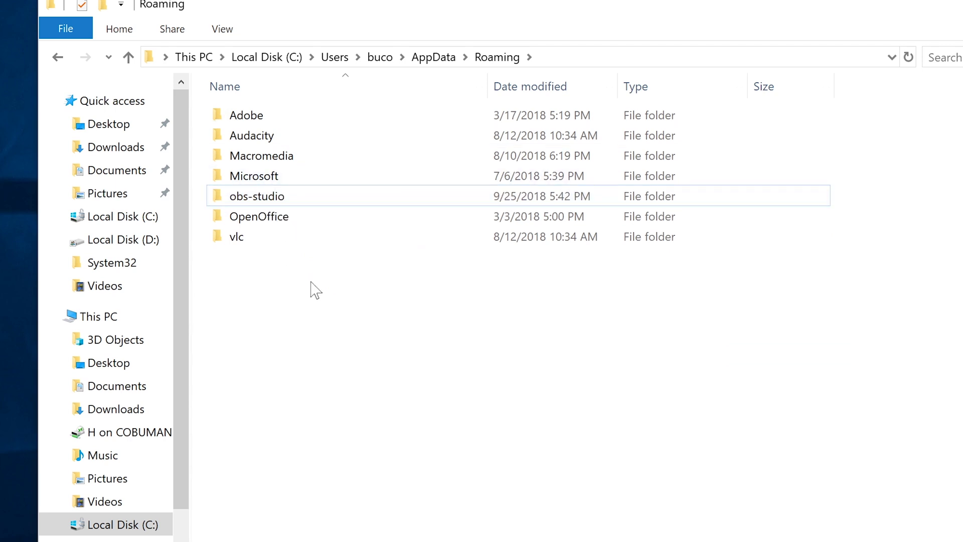
click(246, 238)
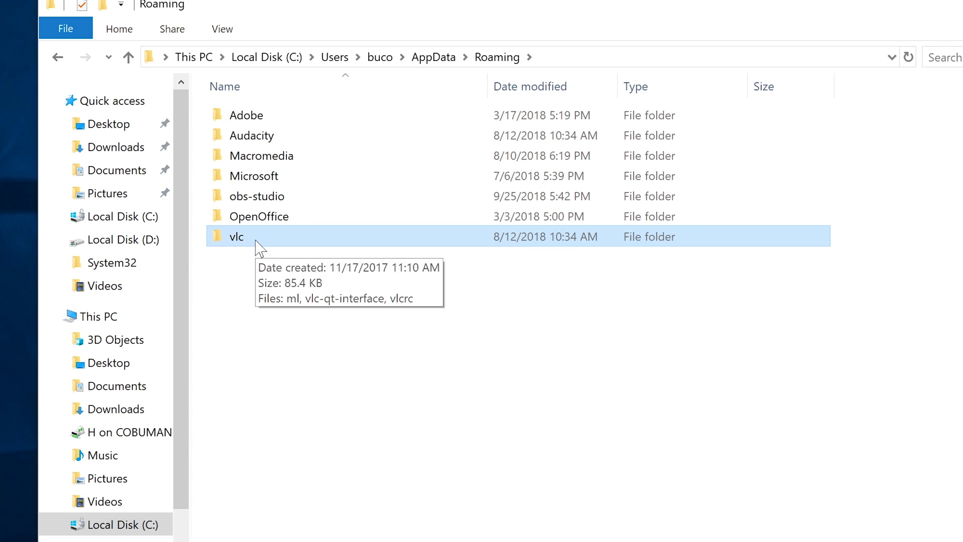
double_click(254, 241)
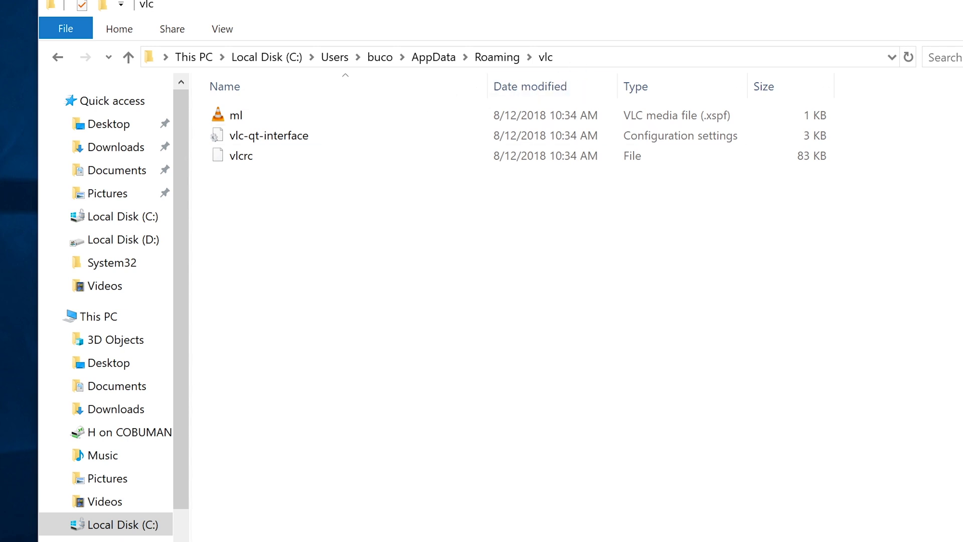
key(super)
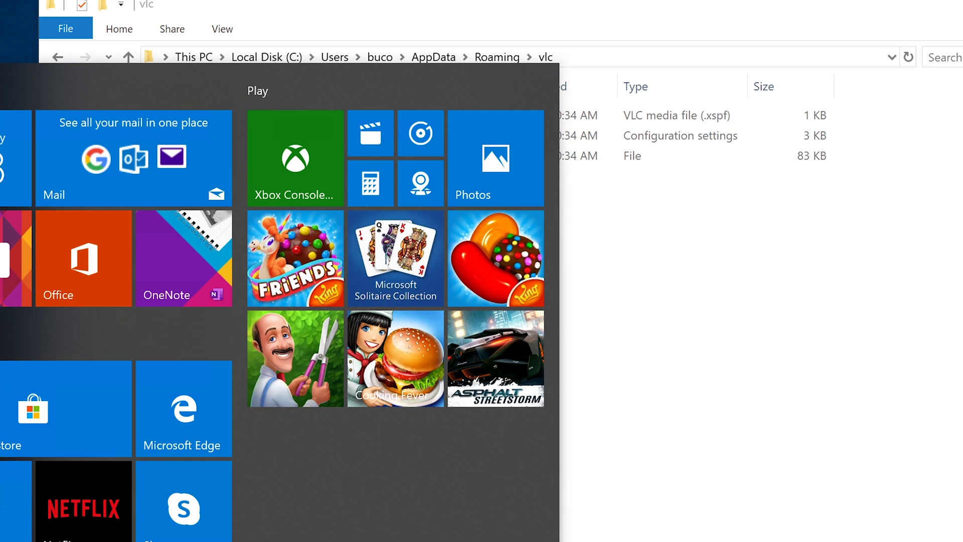
key(Escape)
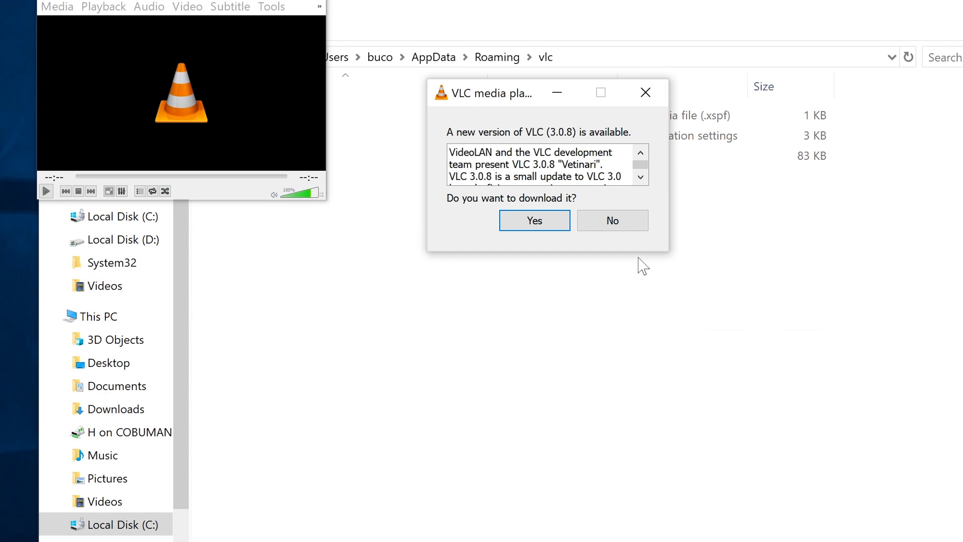
click(627, 221)
key(ctrl+q)
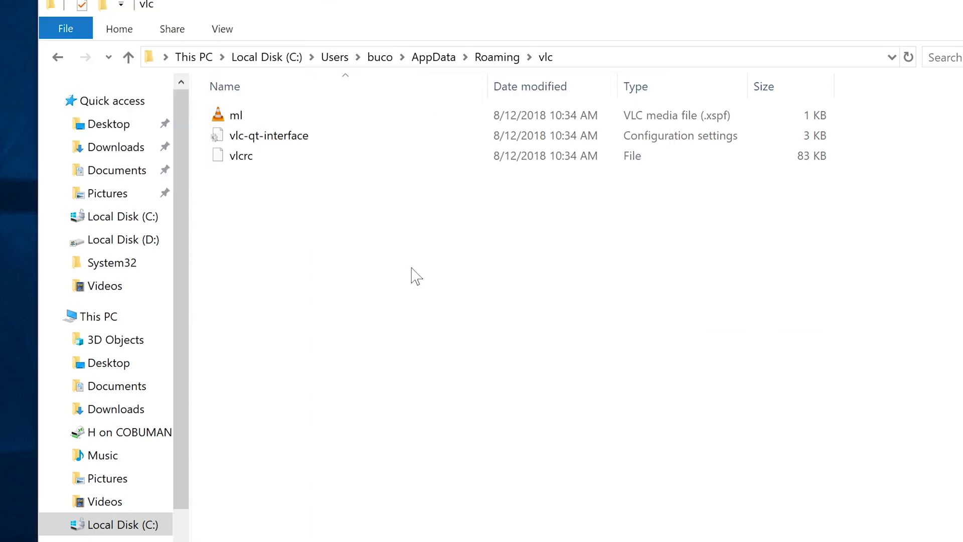
click(596, 141)
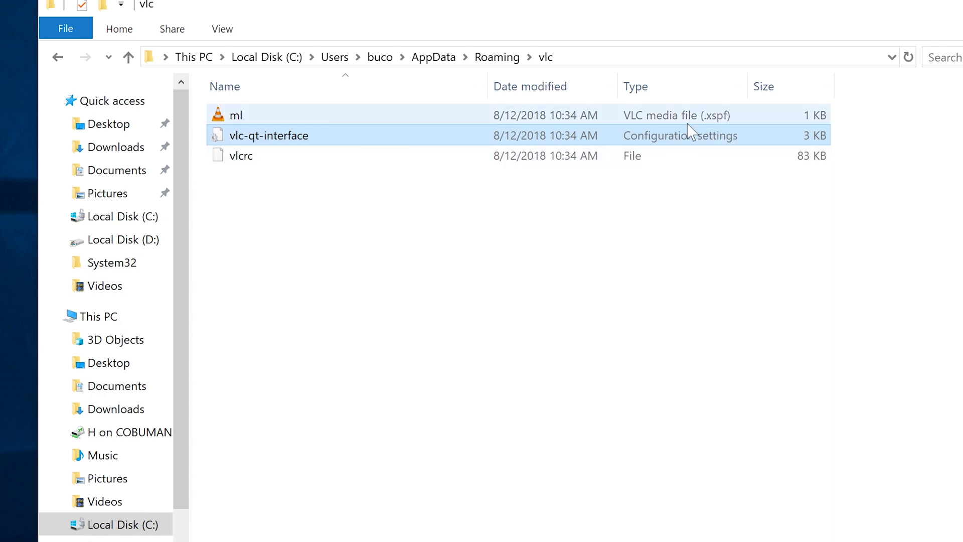
click(58, 58)
Navigate back from vlc through AppData to the user's profile folder under C:\Users.
click(58, 58)
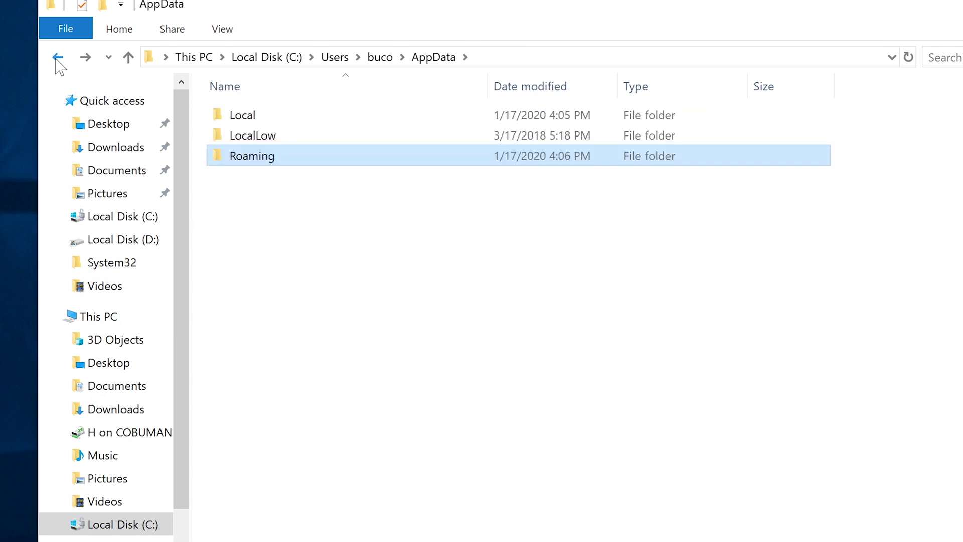
click(58, 58)
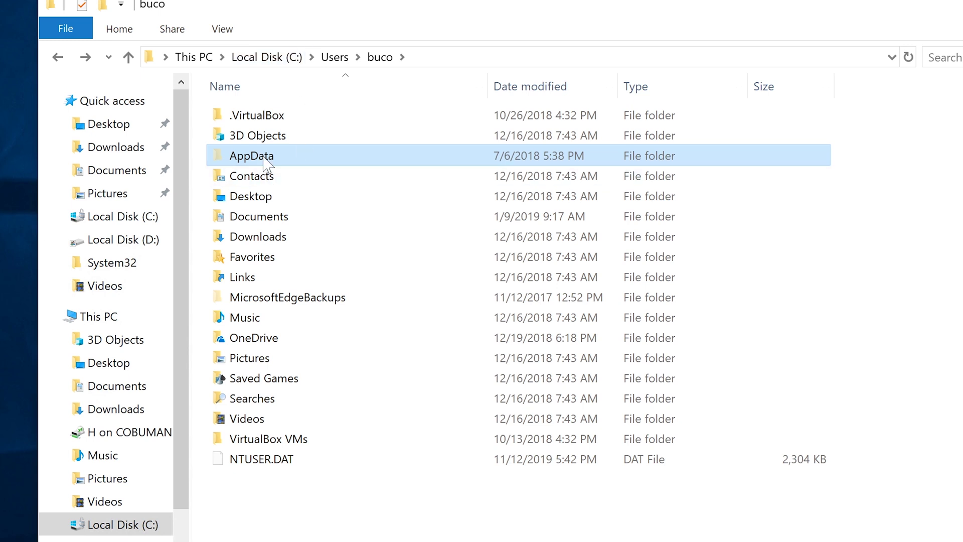
mouse_move(256, 199)
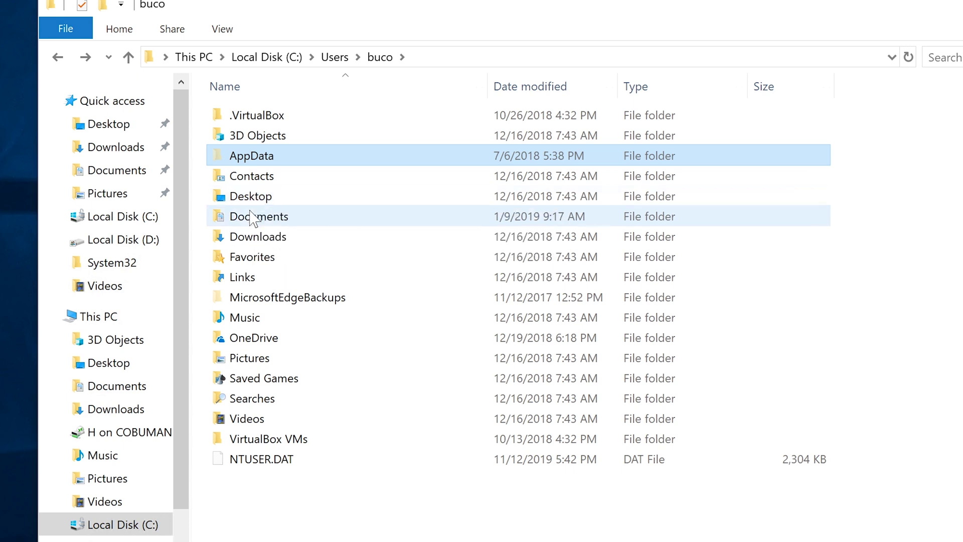
mouse_move(253, 219)
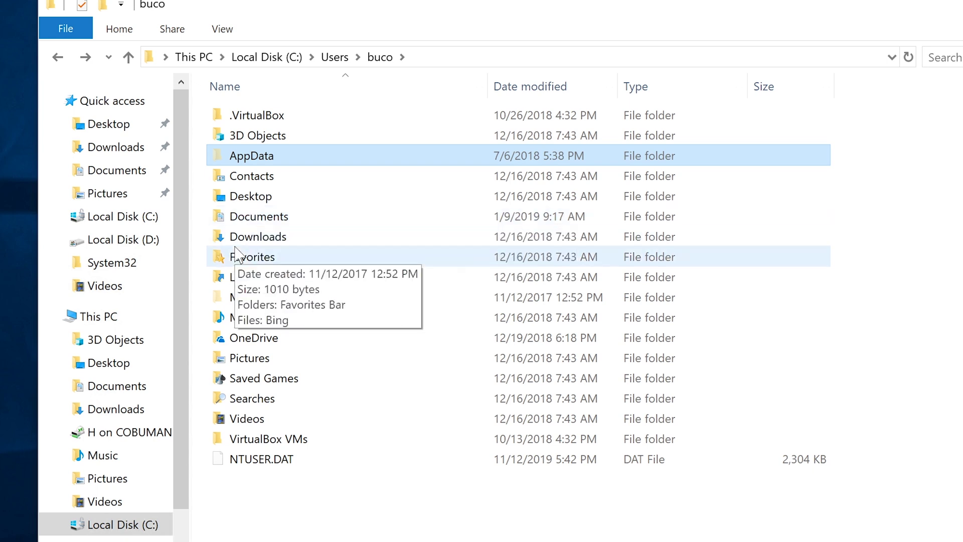
Permanently delete both Windows Server 2016 ISOs from Downloads, then confirm deleting 98 more items.
mouse_move(249, 241)
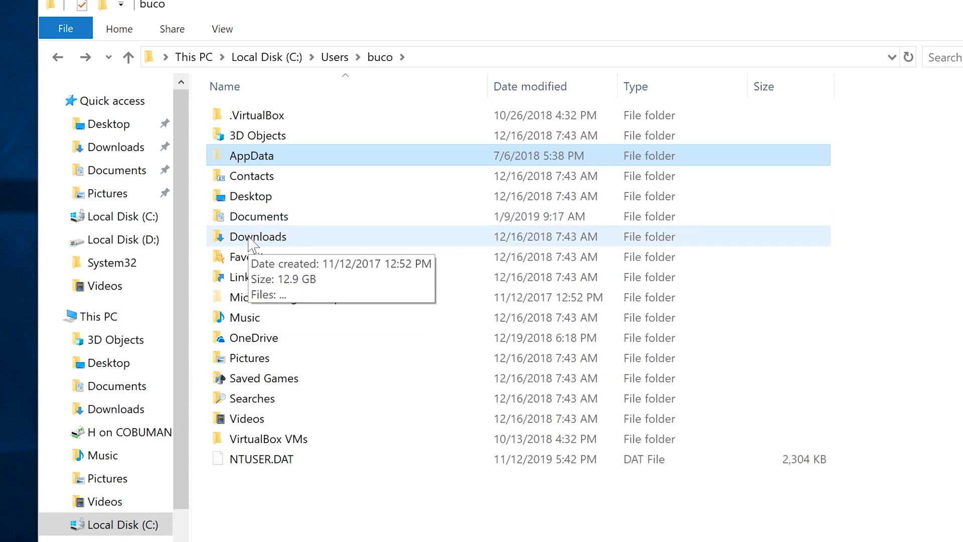
double_click(251, 236)
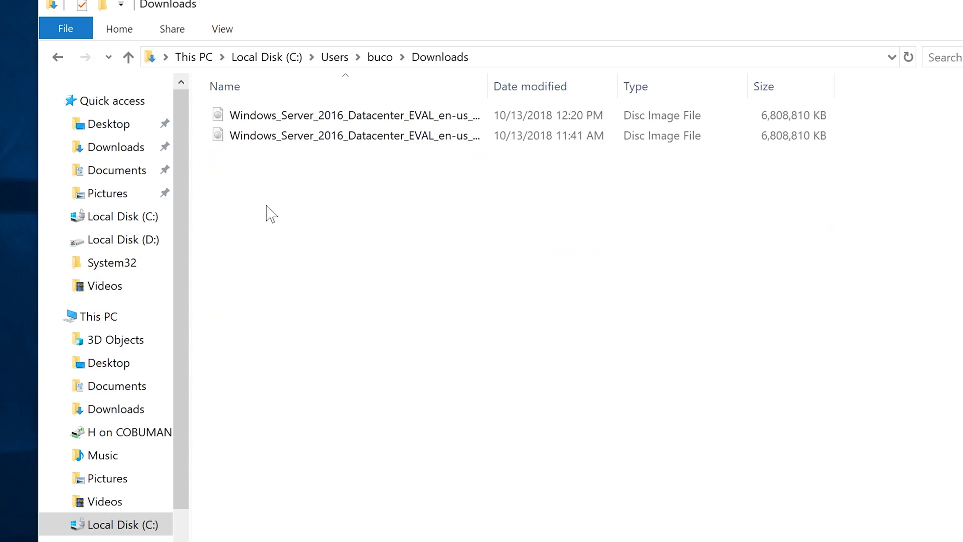
drag(267, 209, 417, 101)
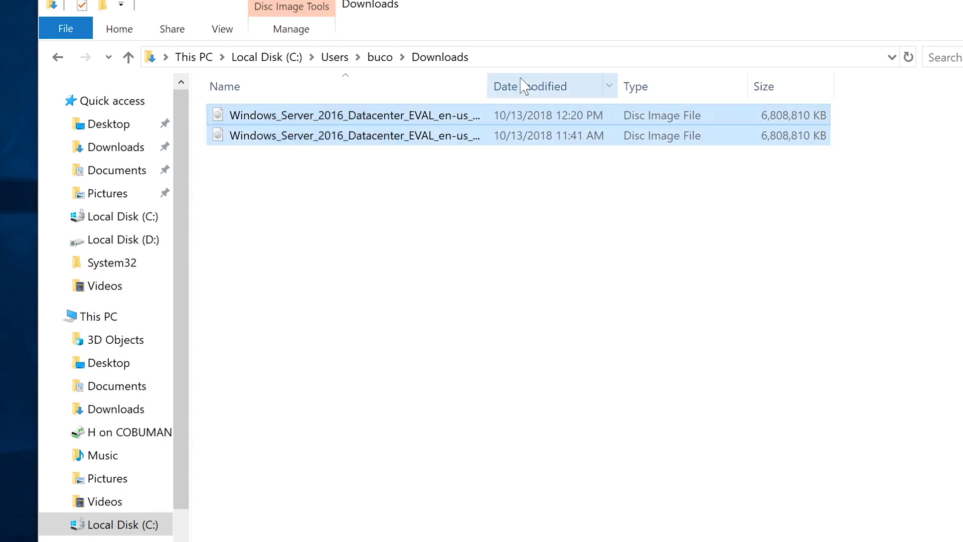
drag(494, 87, 591, 84)
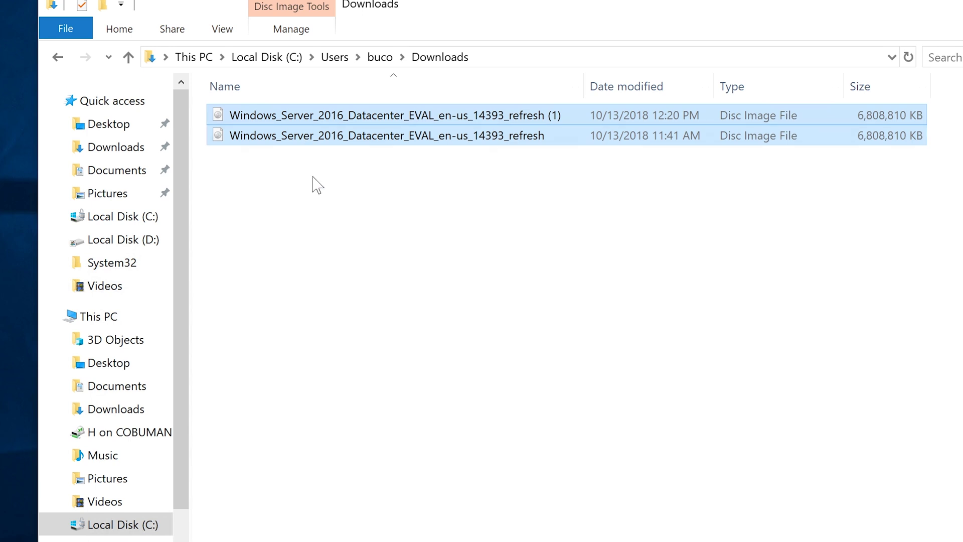
key(Delete)
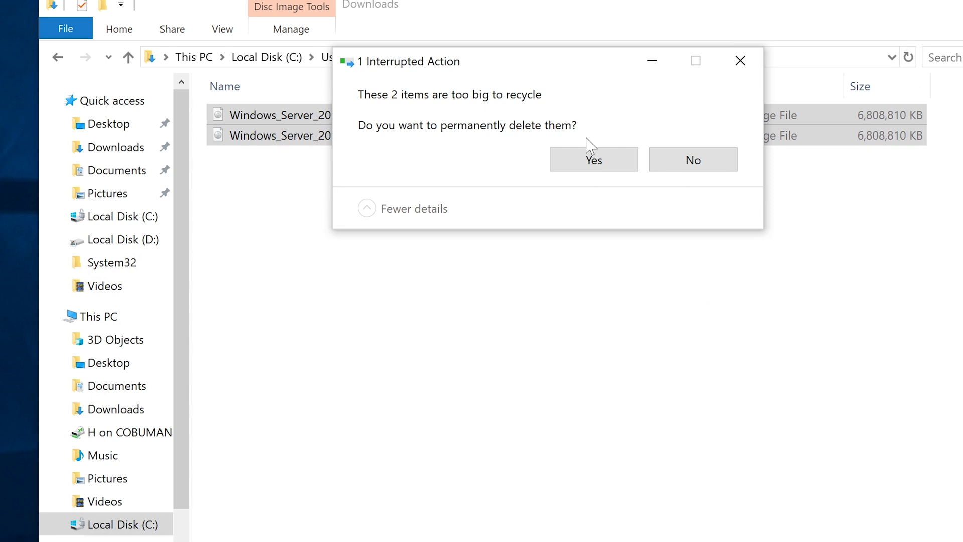
click(583, 161)
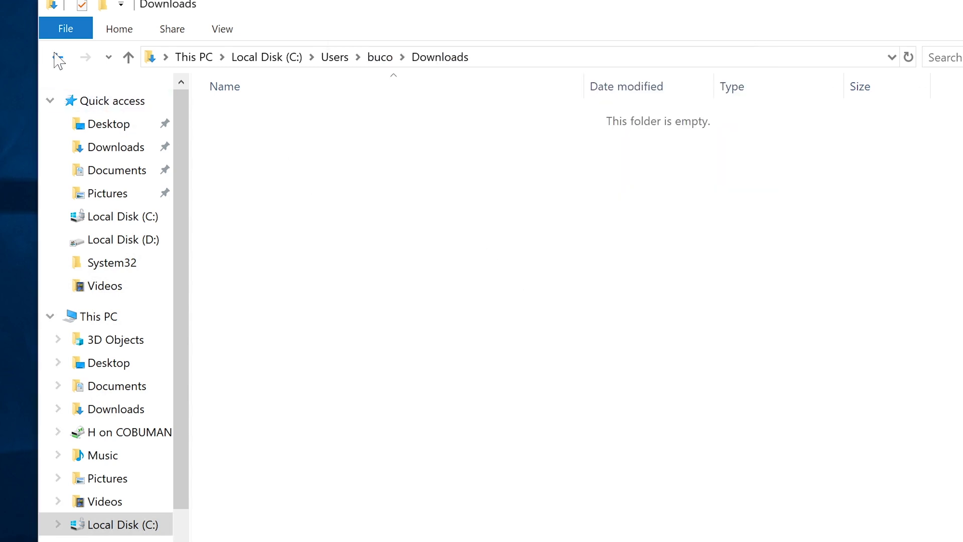
click(58, 58)
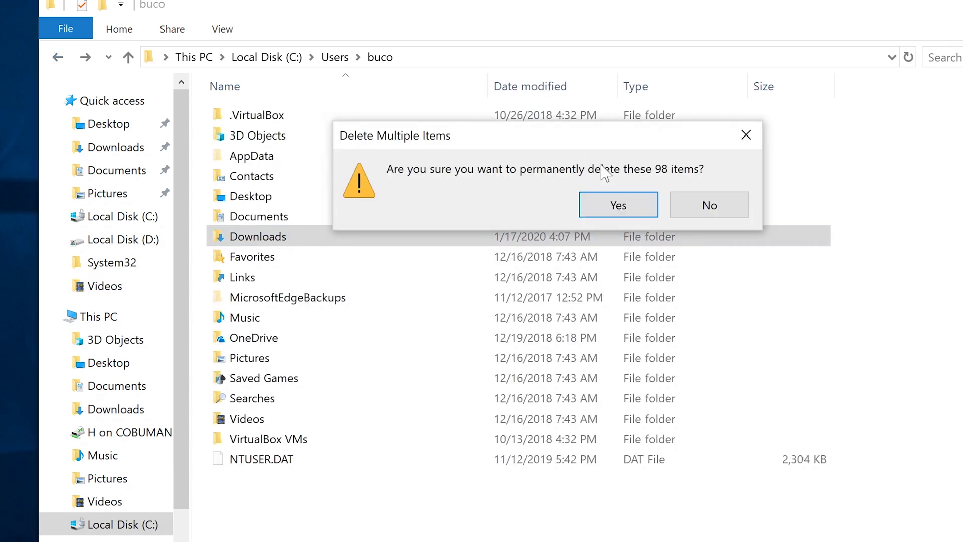
click(617, 205)
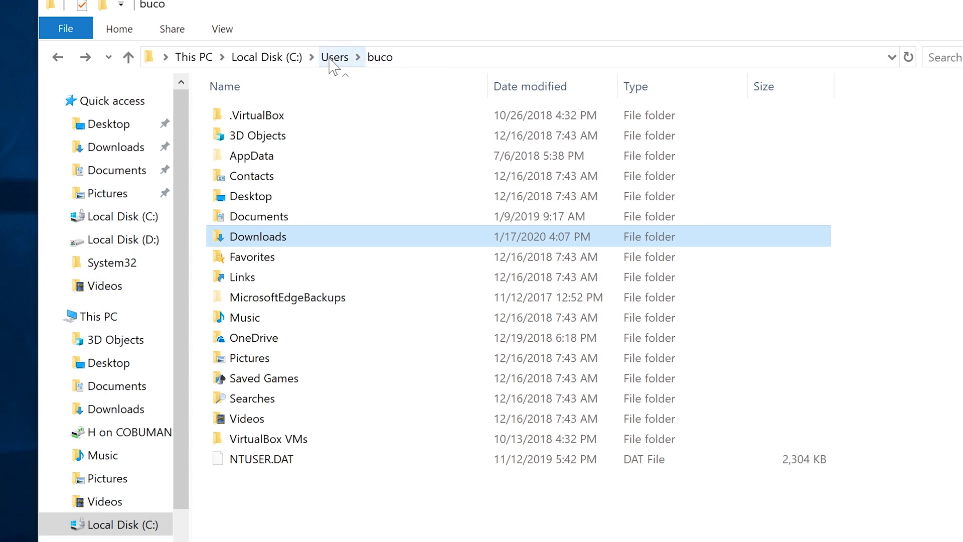
Attempt deleting Windows.old from C:\, cancel when it isn't found, and return to Users.
click(331, 58)
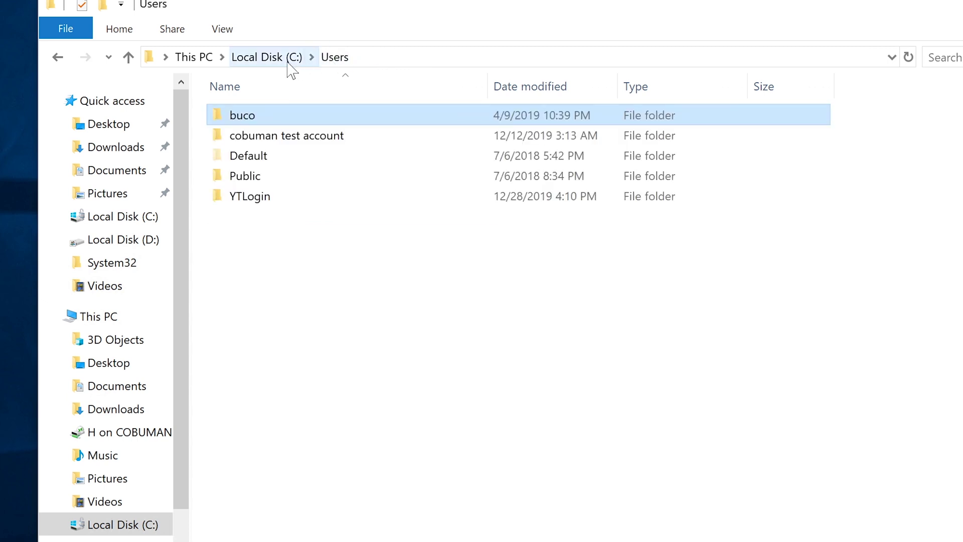
click(296, 58)
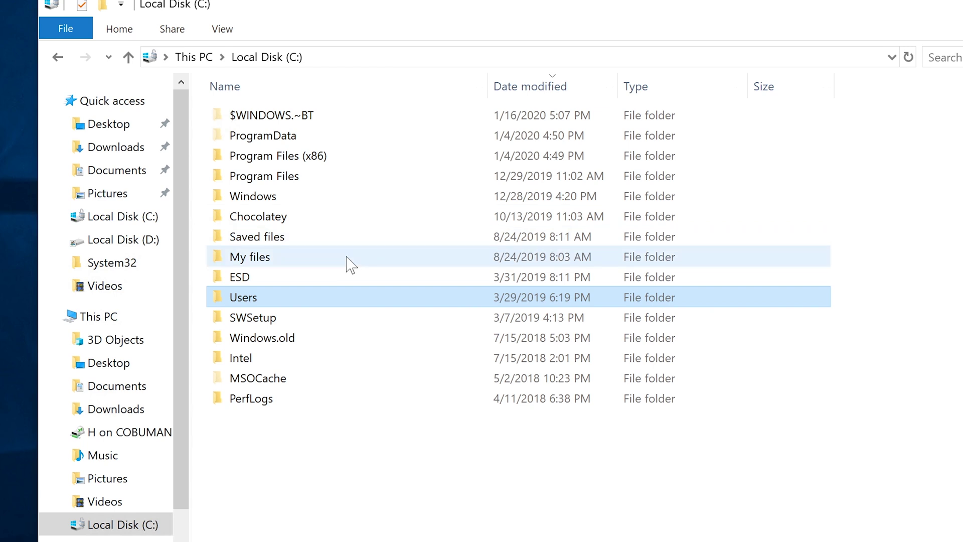
mouse_move(351, 265)
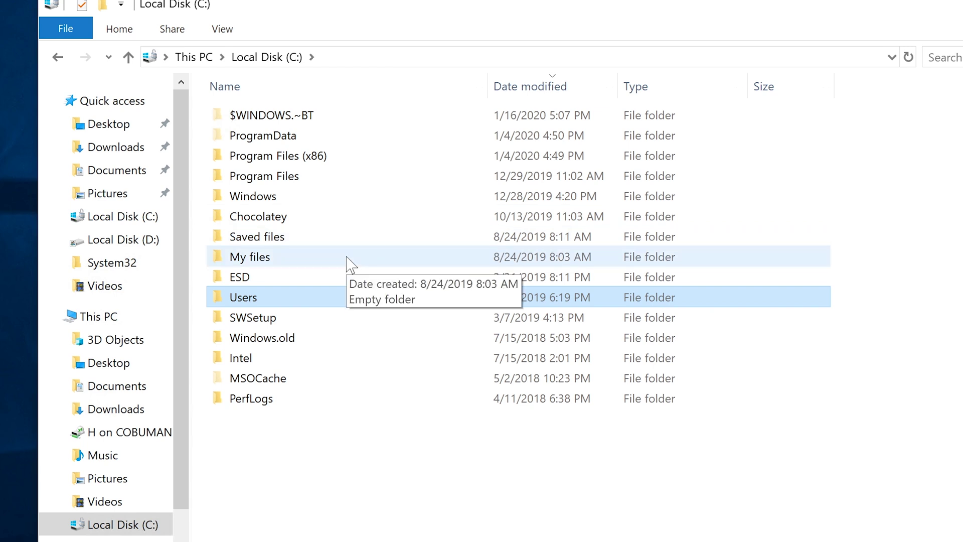
click(282, 337)
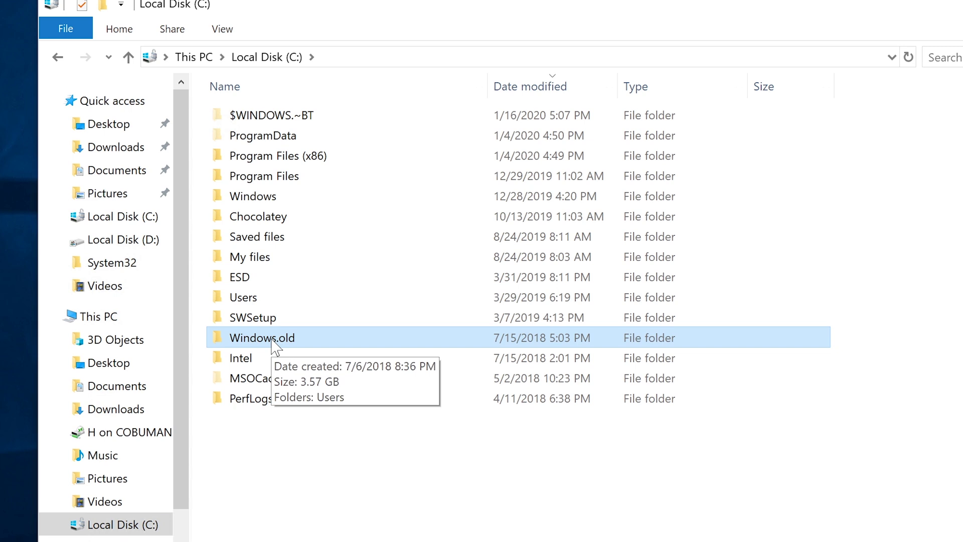
double_click(290, 345)
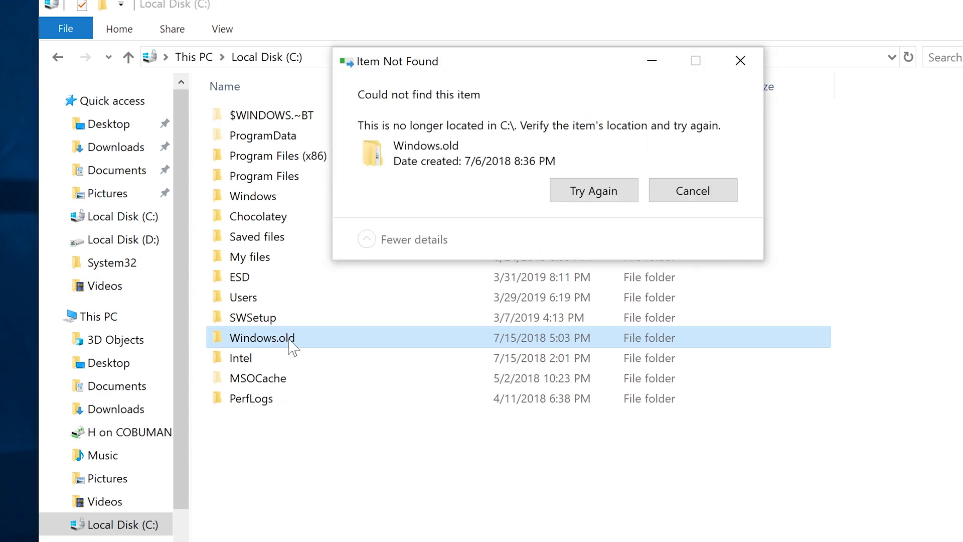
click(601, 198)
click(691, 192)
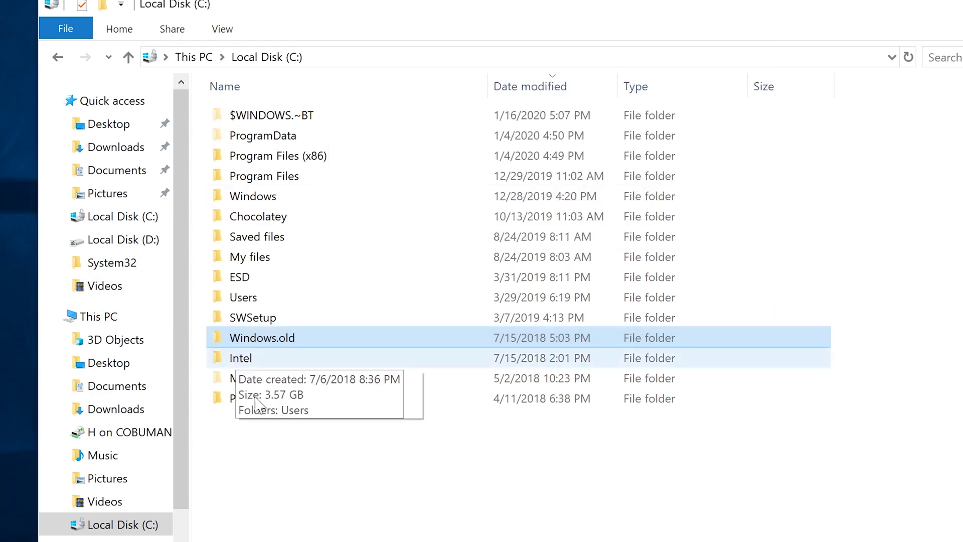
click(58, 58)
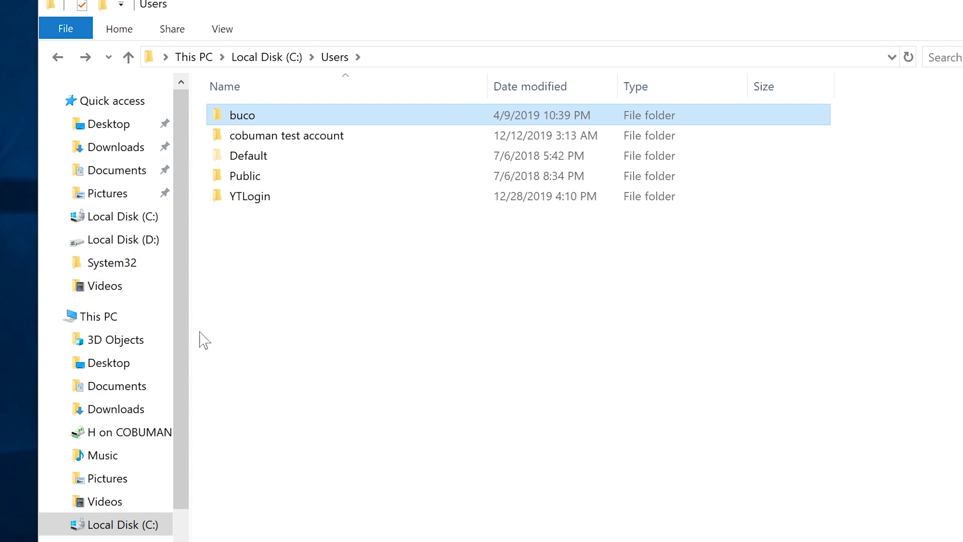
Open This PC to confirm Local Disk (C:) now shows 50.5 GB free of 118 GB.
scroll(178, 241, down, 2)
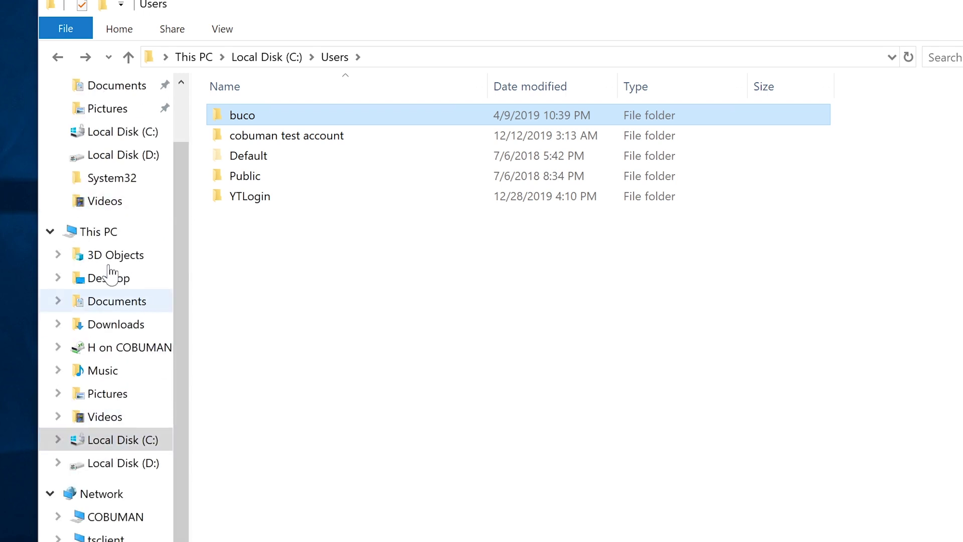
click(102, 230)
click(557, 464)
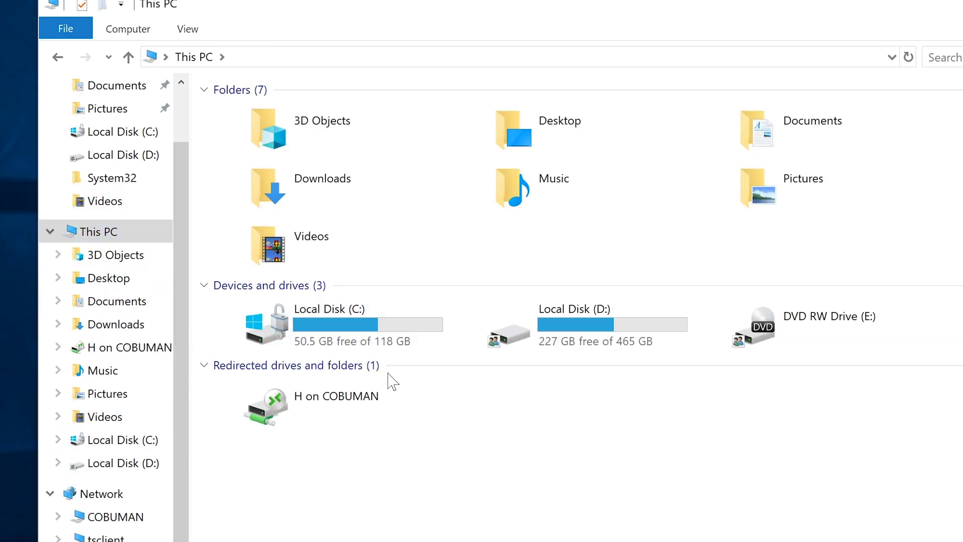
mouse_move(307, 330)
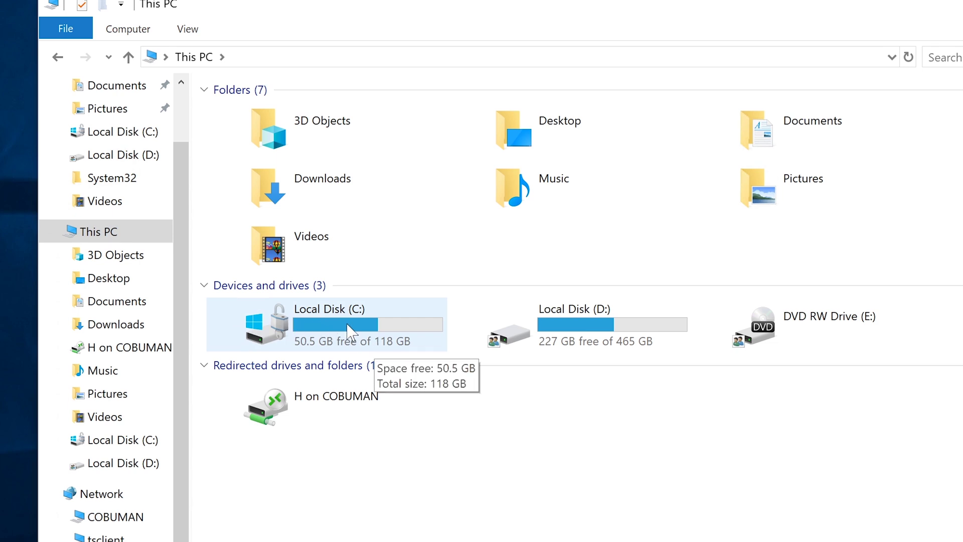